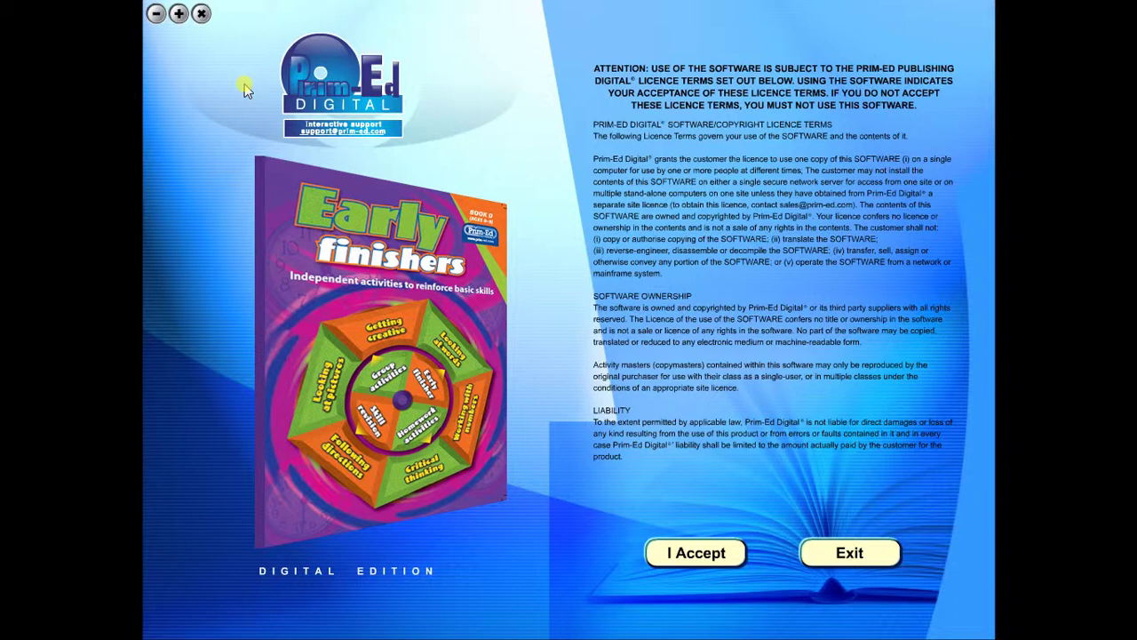
# Step: Accept the licence terms and open the Number riddles 1–2 activity under Working with numbers
pyautogui.click(698, 552)
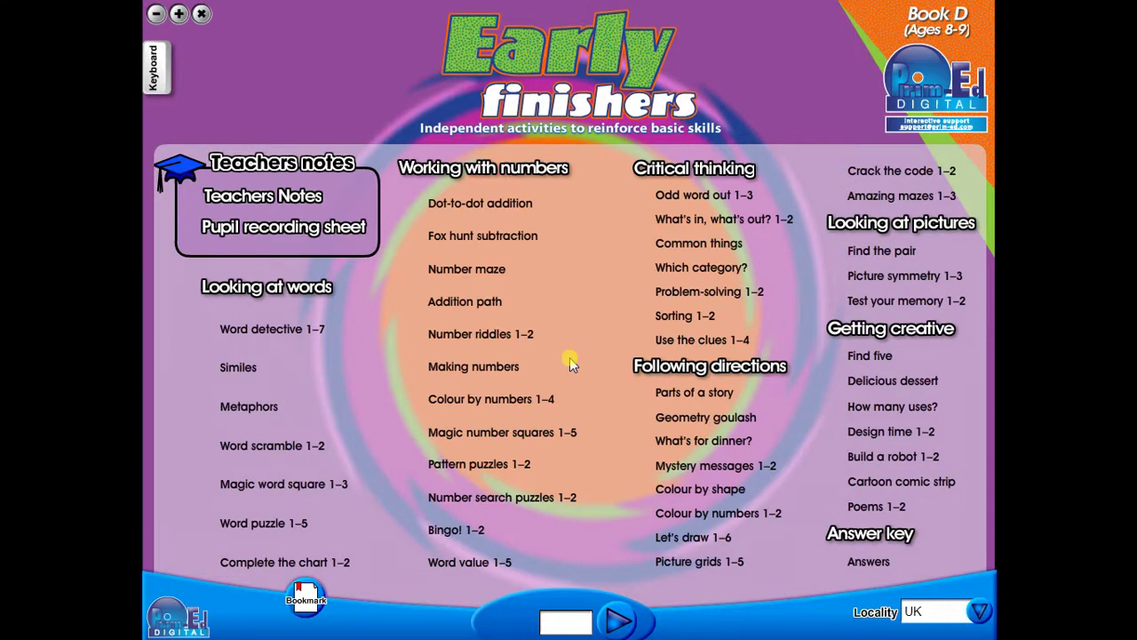
pyautogui.click(436, 334)
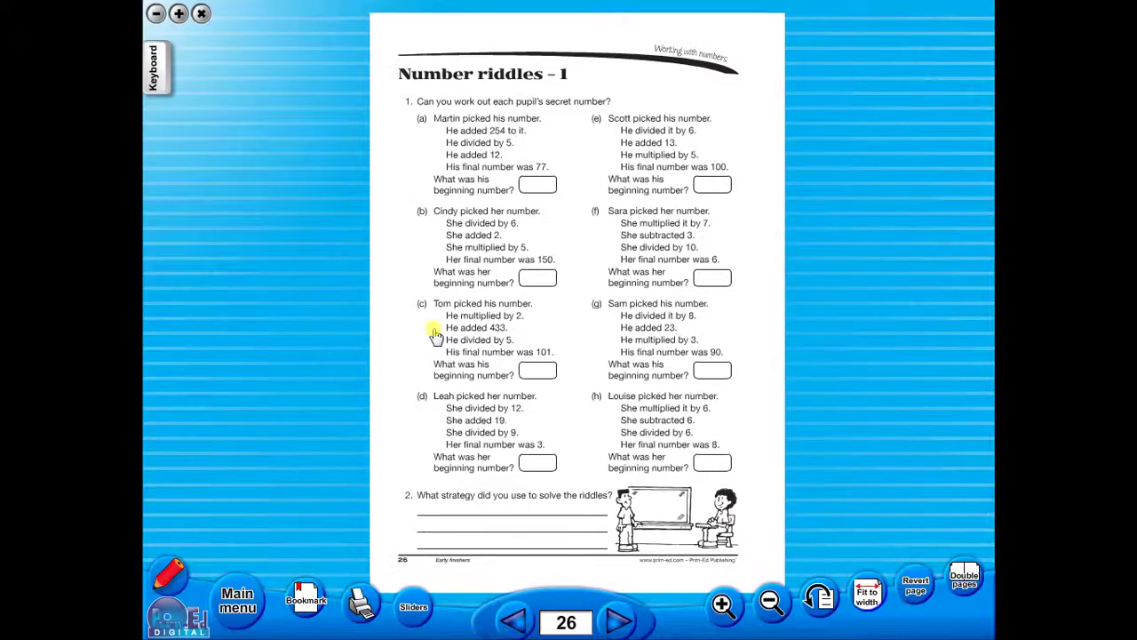
# Step: Page forward two pages from Number riddles – 1 and page back again
pyautogui.click(616, 622)
pyautogui.click(616, 622)
pyautogui.click(517, 624)
pyautogui.click(517, 624)
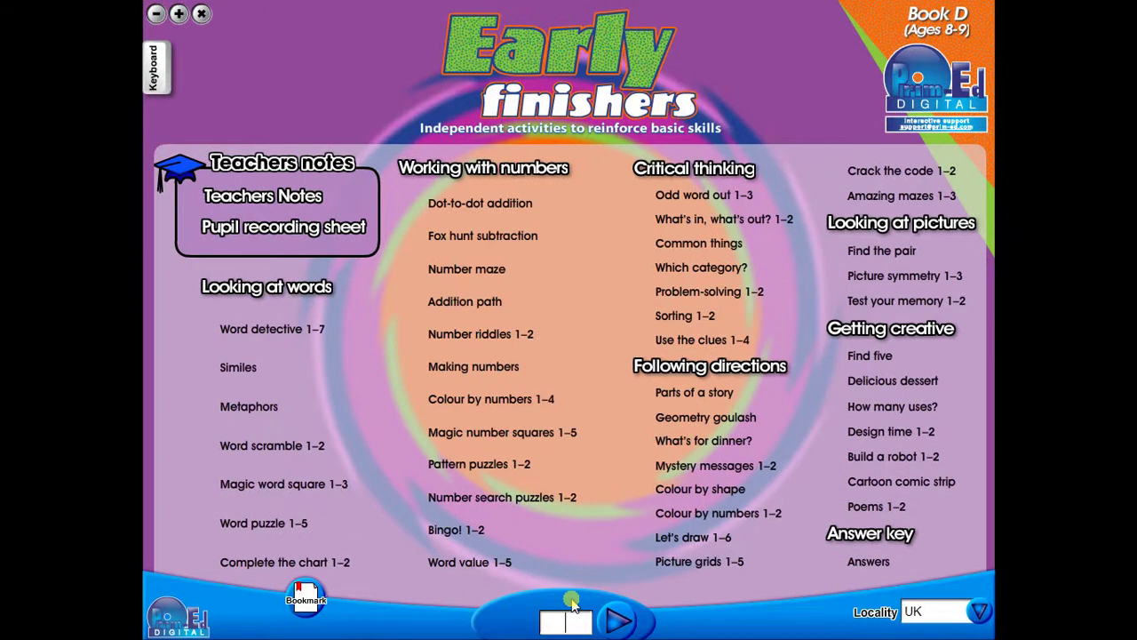
# Step: Go to page 33 by its number from the main menu, and page back to Making numbers on page 28
pyautogui.write('33')
pyautogui.click(618, 620)
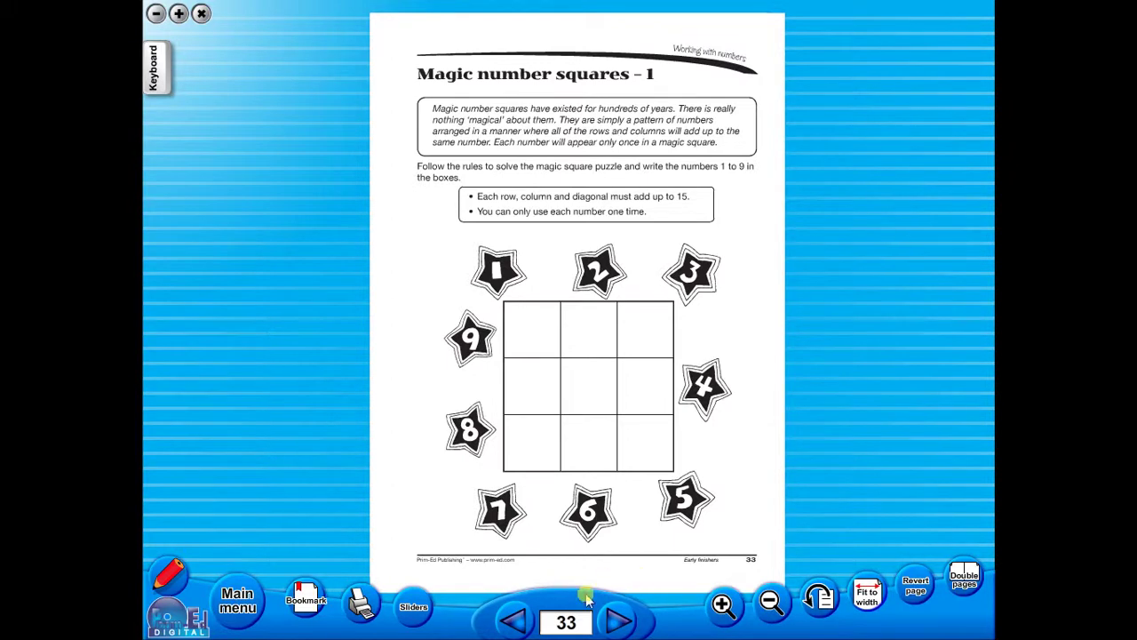
pyautogui.click(514, 619)
pyautogui.click(514, 617)
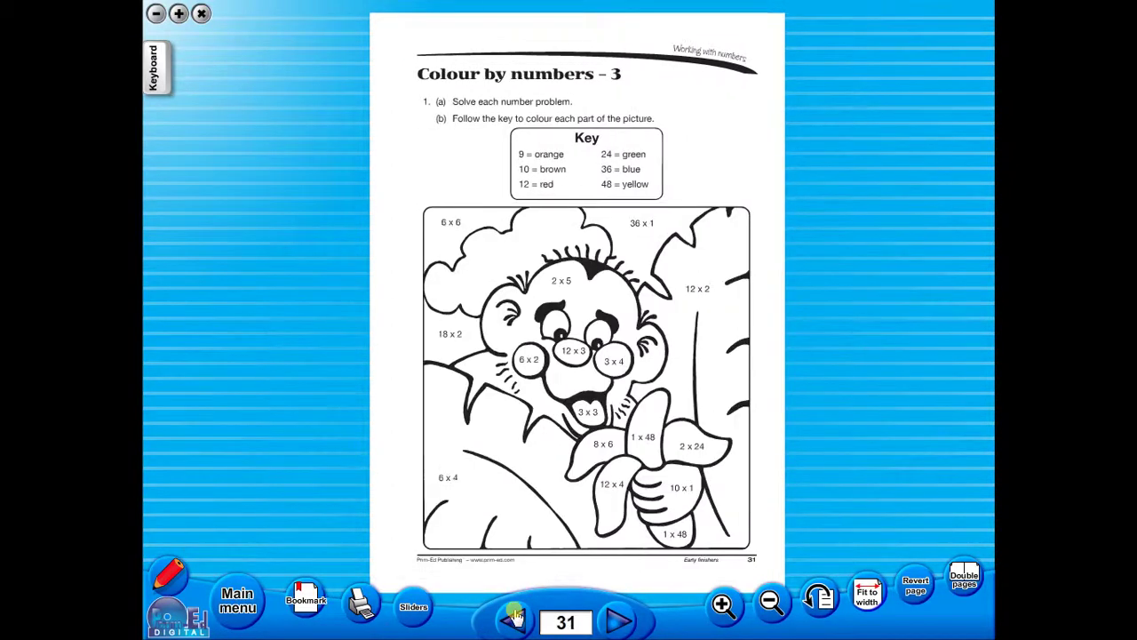
pyautogui.click(513, 614)
pyautogui.click(514, 615)
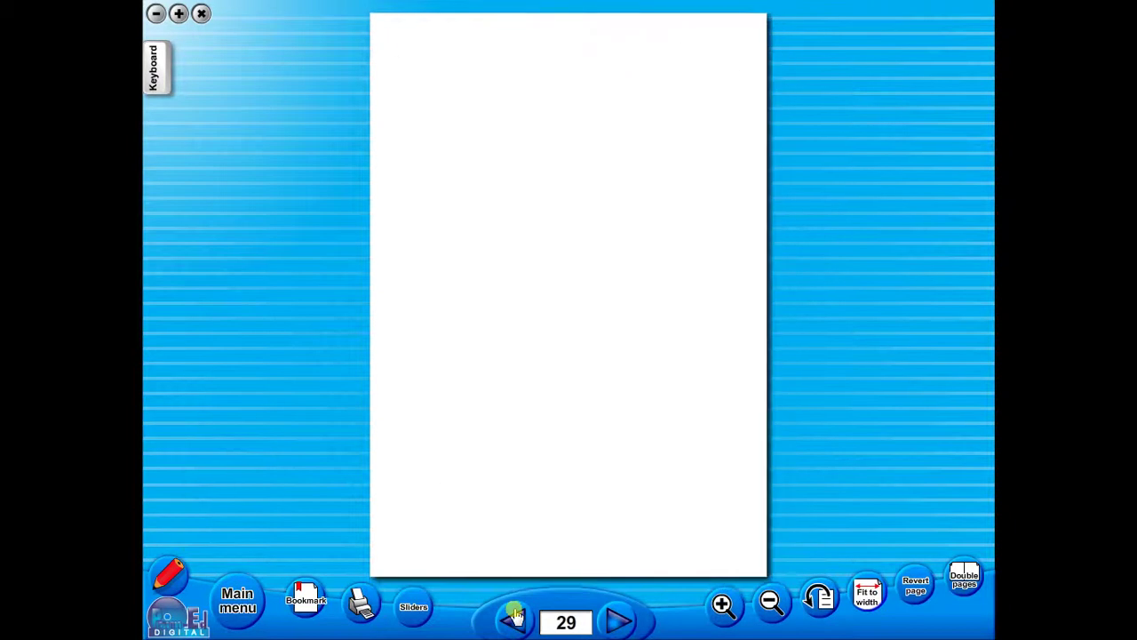
pyautogui.click(516, 615)
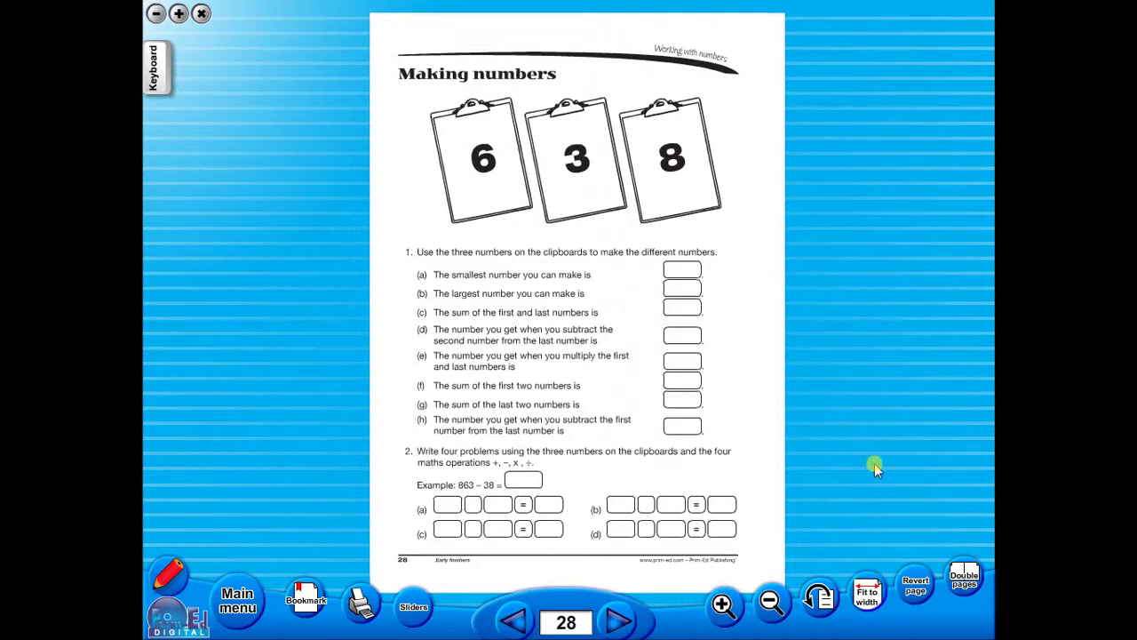
# Step: Display pages 28 and 29 side by side, and return to the single-page view
pyautogui.click(945, 573)
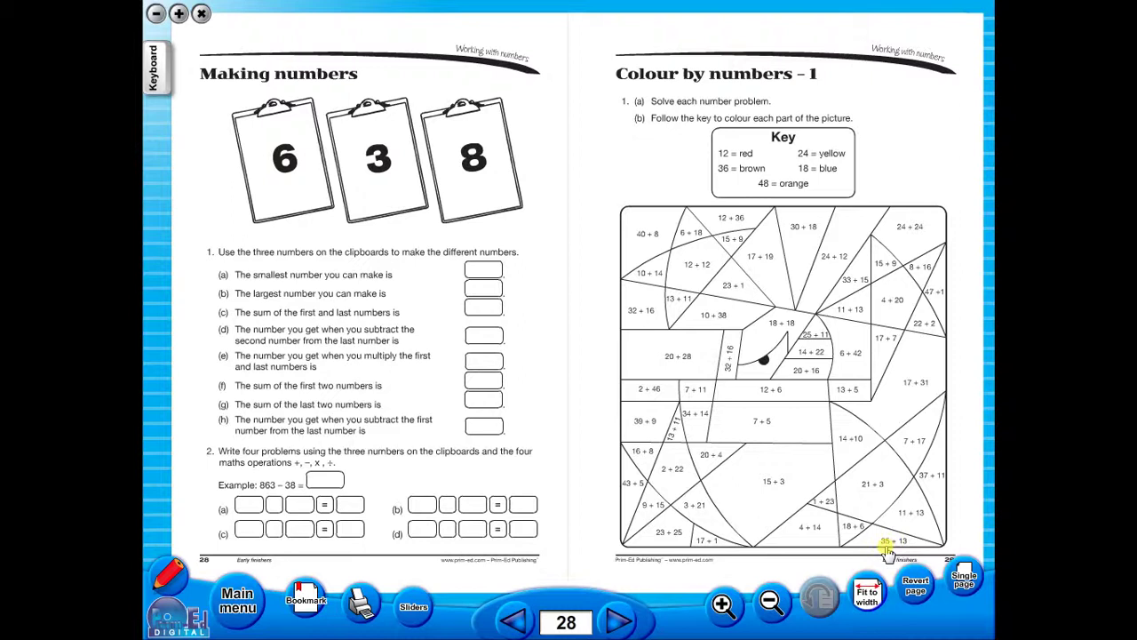
pyautogui.click(953, 578)
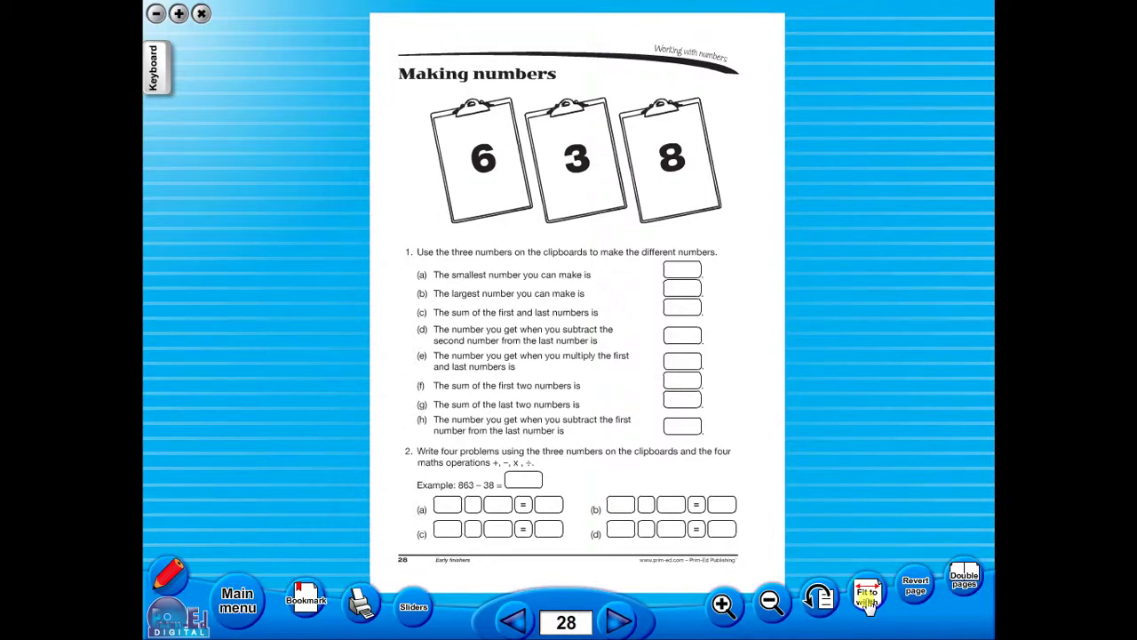
# Step: View page 28 at full width, and zoom out and in before centring the whole worksheet on screen
pyautogui.click(867, 595)
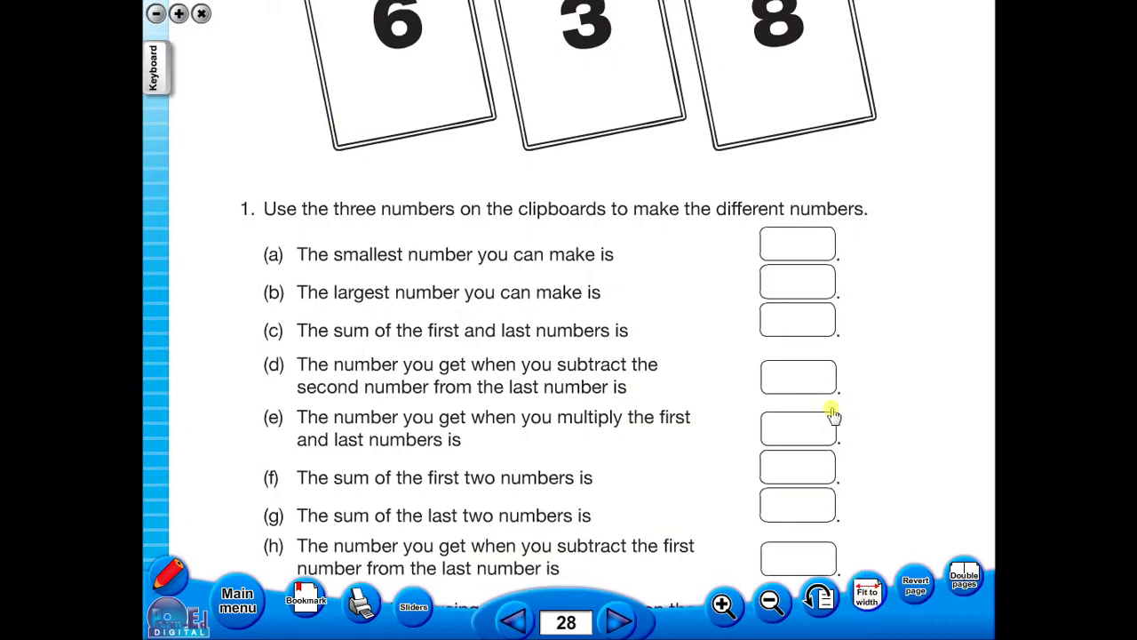
pyautogui.moveTo(779, 192); pyautogui.dragTo(795, 262)
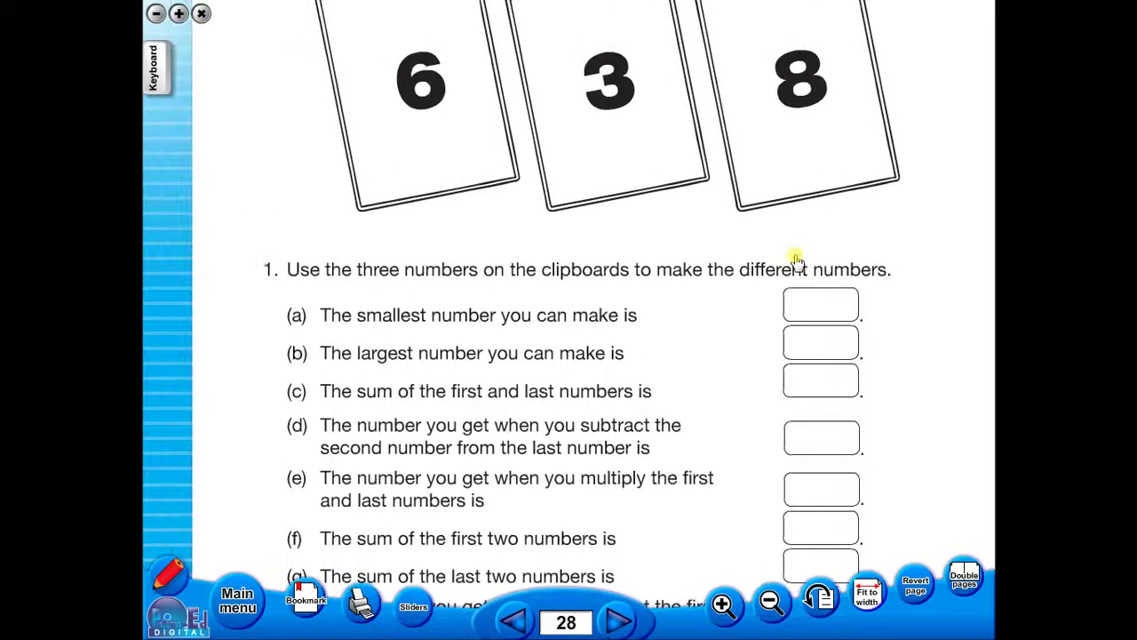
pyautogui.click(769, 601)
pyautogui.click(769, 601)
pyautogui.click(770, 601)
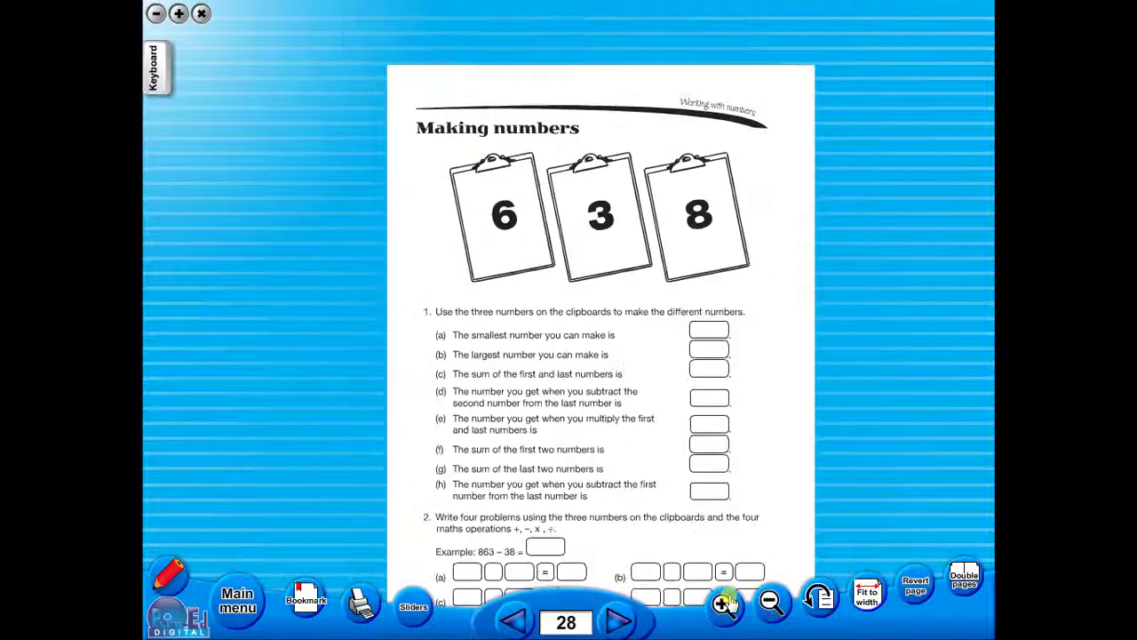
pyautogui.click(723, 603)
pyautogui.click(722, 604)
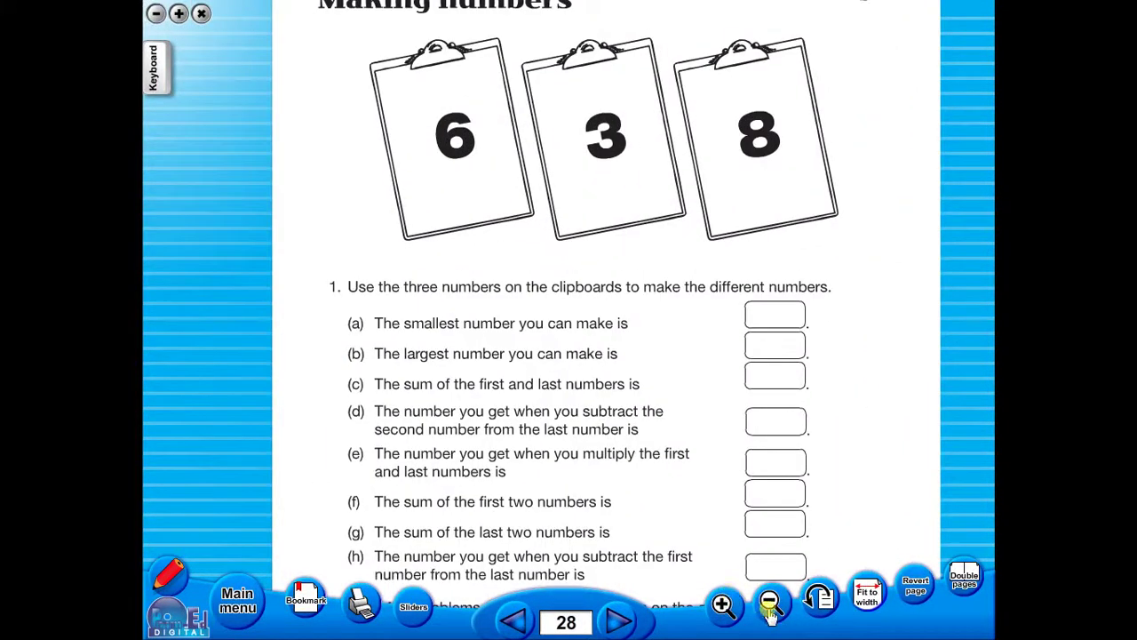
pyautogui.click(769, 603)
pyautogui.click(770, 603)
pyautogui.moveTo(675, 432); pyautogui.dragTo(650, 384)
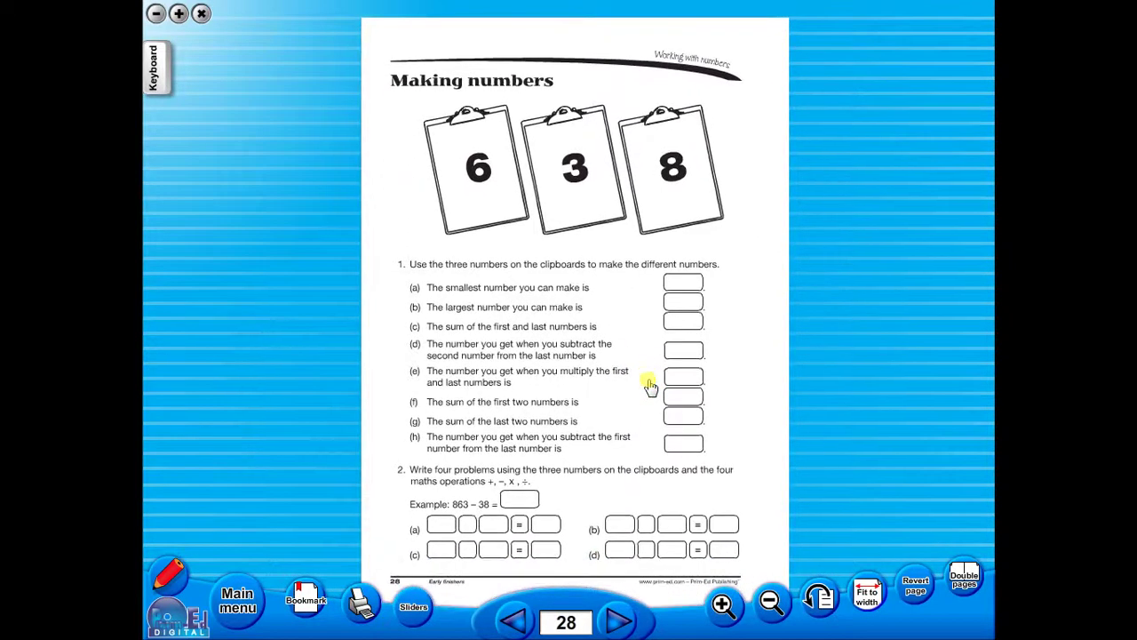
# Step: Rotate page 28 through four quarter turns until it is upright again
pyautogui.click(819, 596)
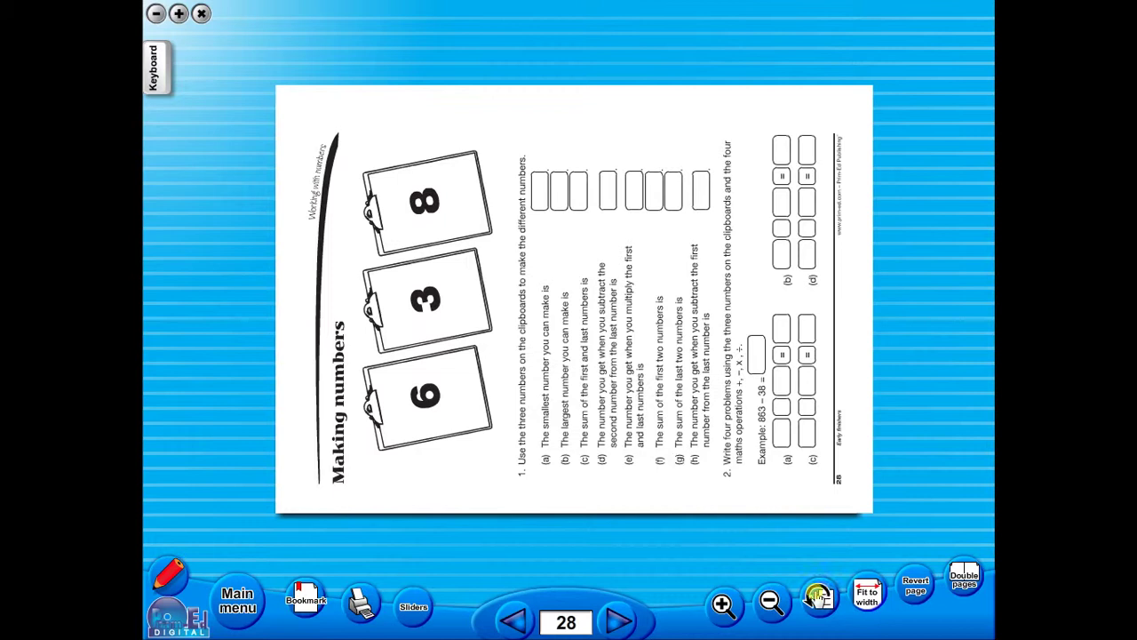
pyautogui.click(819, 596)
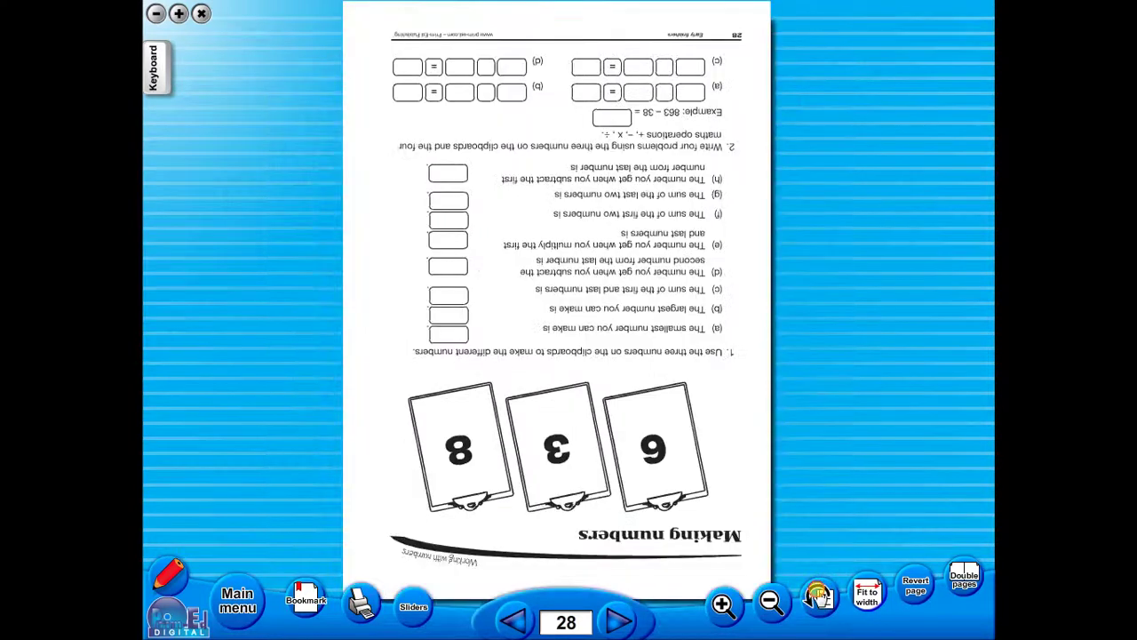
pyautogui.click(819, 597)
pyautogui.click(820, 597)
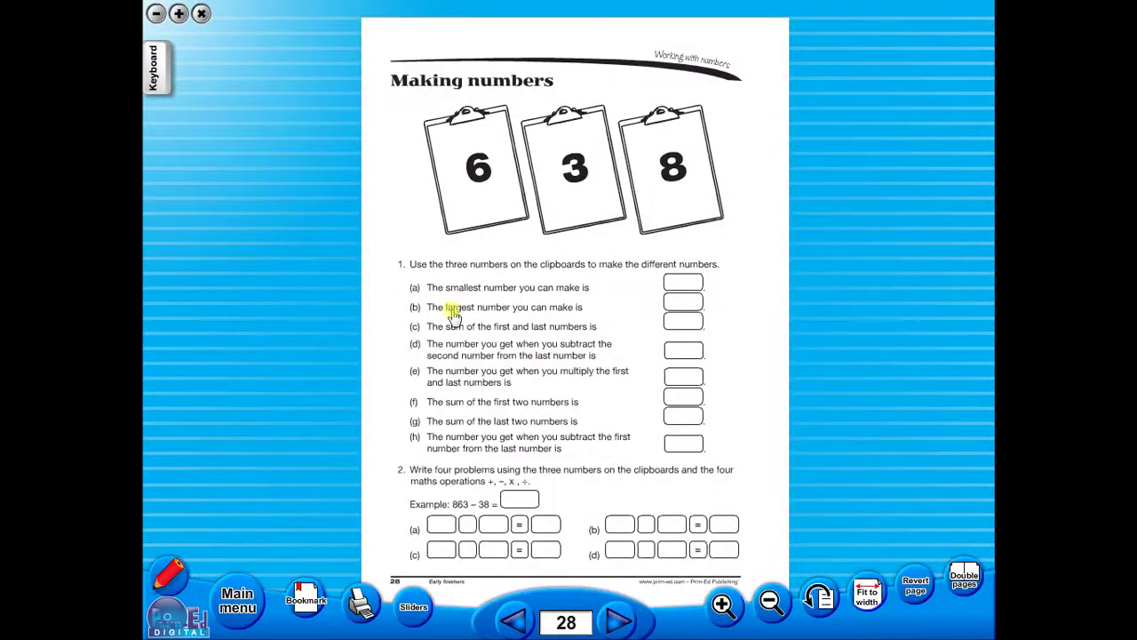
# Step: Mask page 28 with the sliders, covering everything below question 1(a), and uncover the worksheet down to question 2
pyautogui.click(414, 607)
pyautogui.moveTo(557, 570); pyautogui.dragTo(559, 363)
pyautogui.scroll(2, 545, 457)
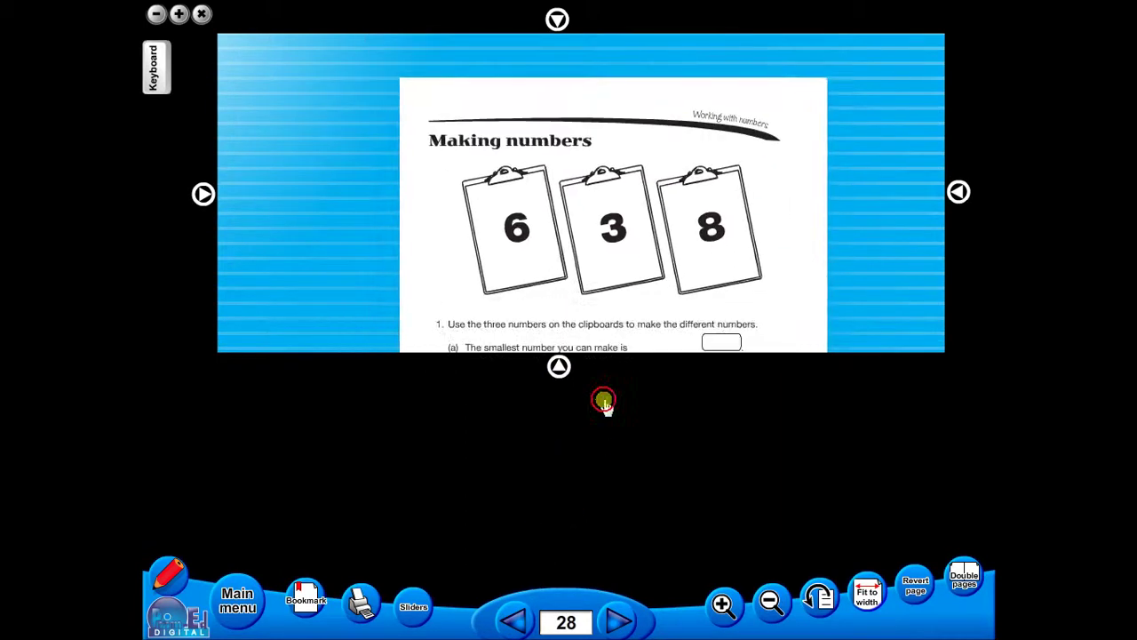
pyautogui.moveTo(559, 371); pyautogui.dragTo(598, 636)
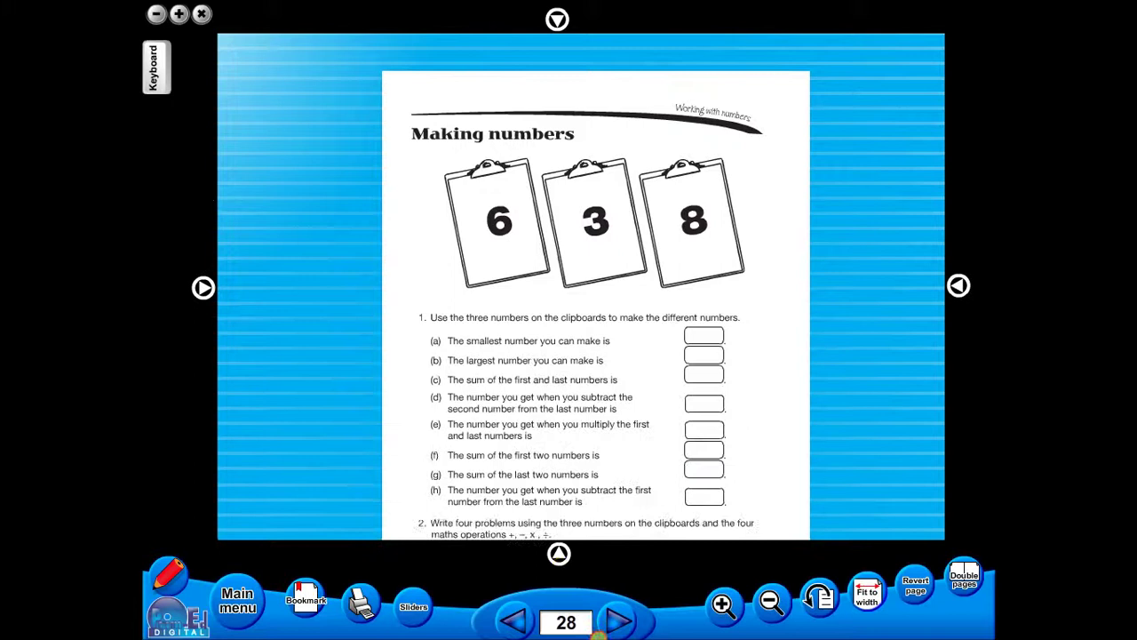
pyautogui.scroll(-1, 569, 397)
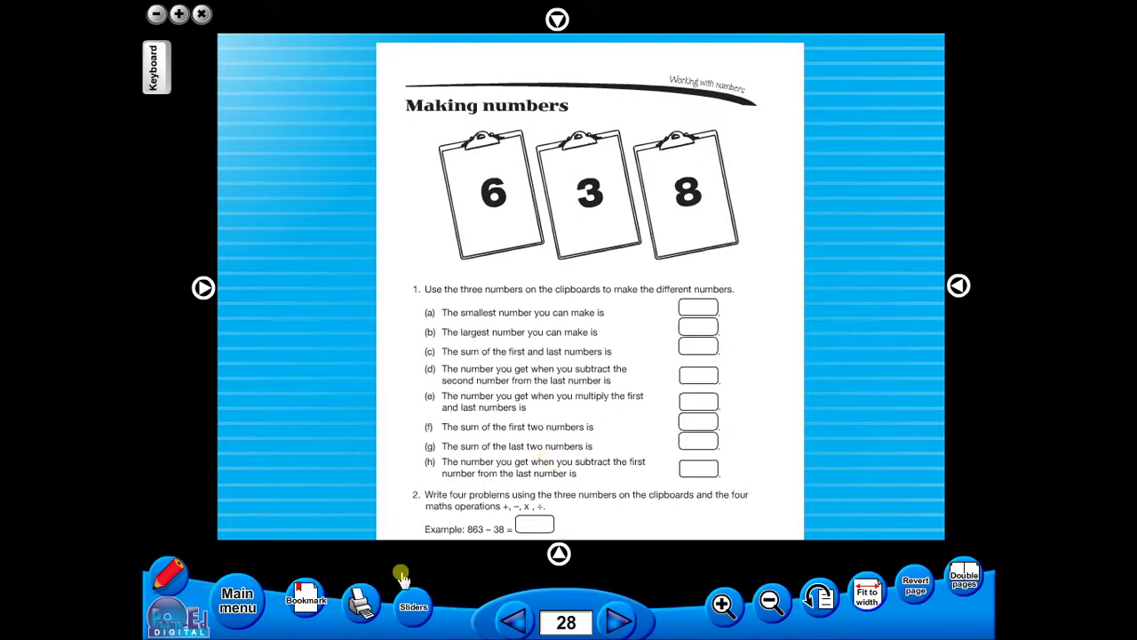
# Step: Open the print settings for the worksheet and cancel without printing
pyautogui.click(361, 600)
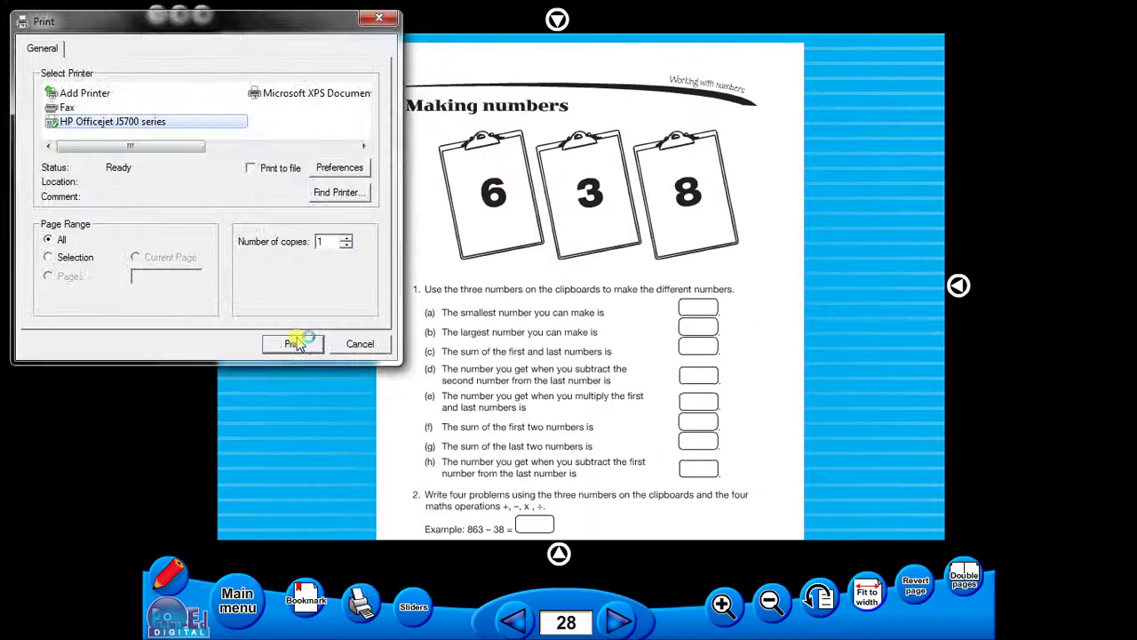
pyautogui.click(348, 345)
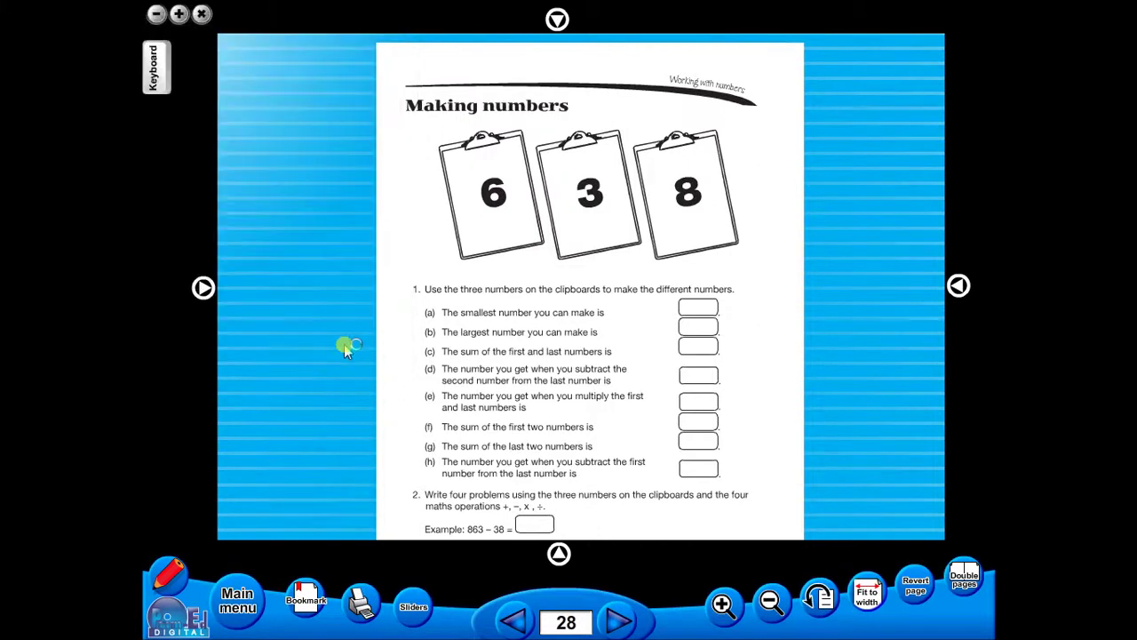
# Step: Bookmark page 28, turn forward to page 30, and return to page 28 through the bookmark
pyautogui.click(299, 593)
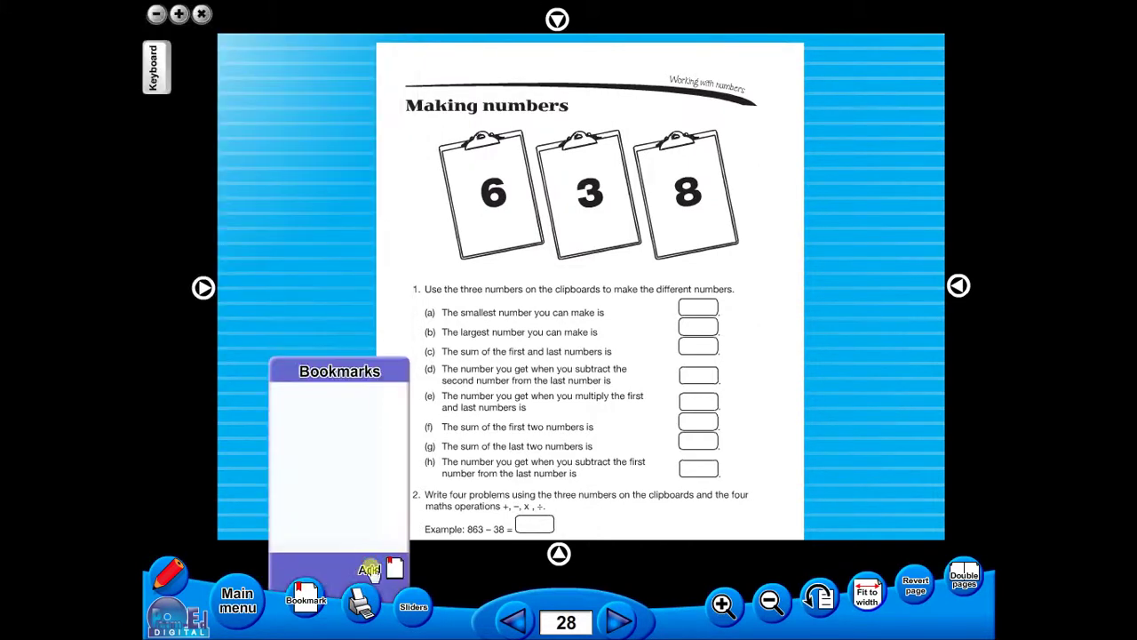
pyautogui.click(369, 570)
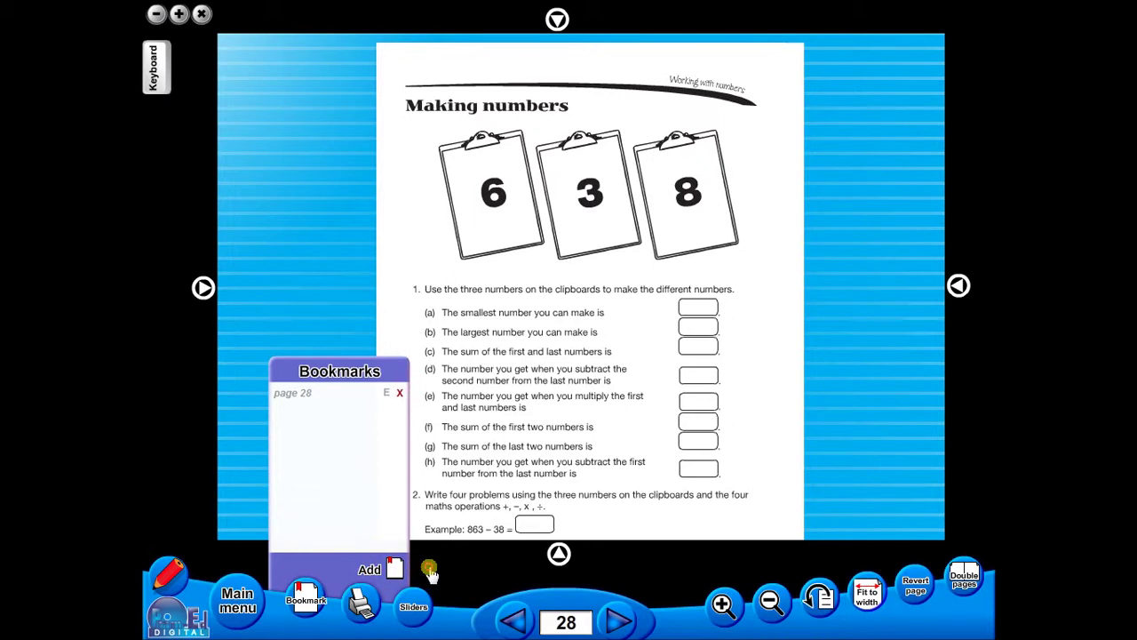
pyautogui.click(616, 622)
pyautogui.click(615, 622)
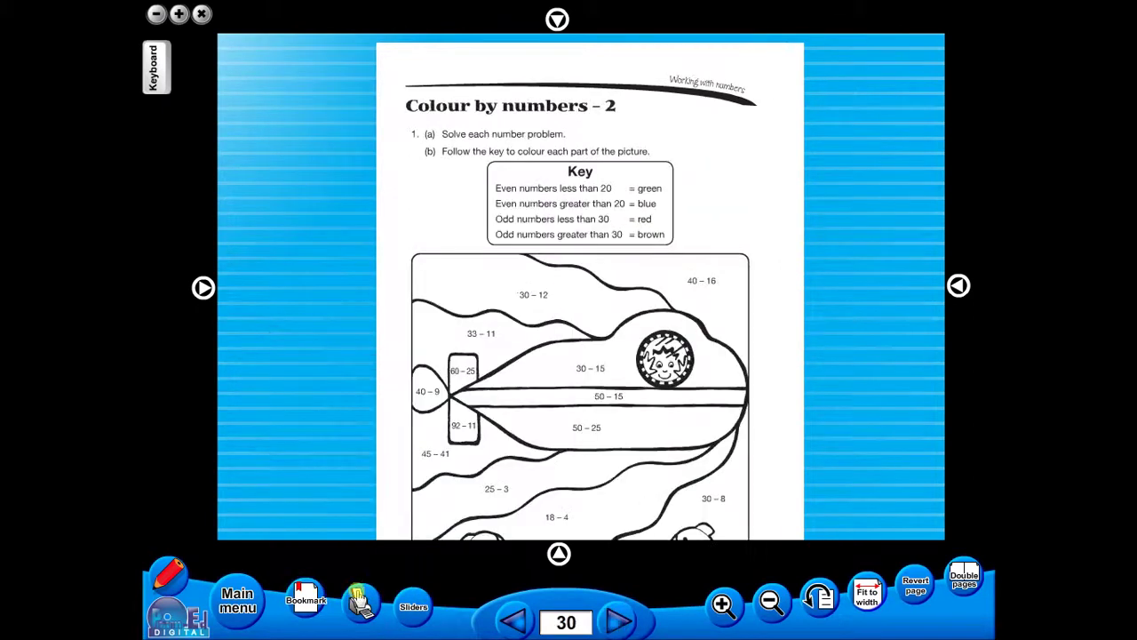
pyautogui.click(322, 585)
pyautogui.click(323, 393)
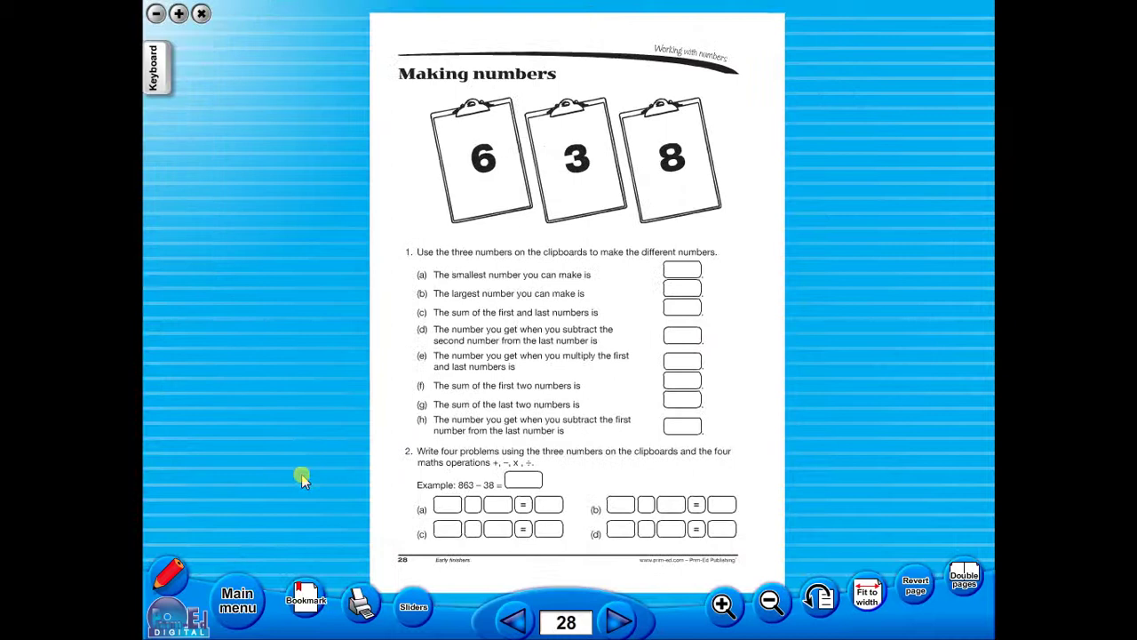
# Step: Show the drawing tools and try the pencil, highlighter and shape options, ending with the Text tool selected
pyautogui.click(167, 577)
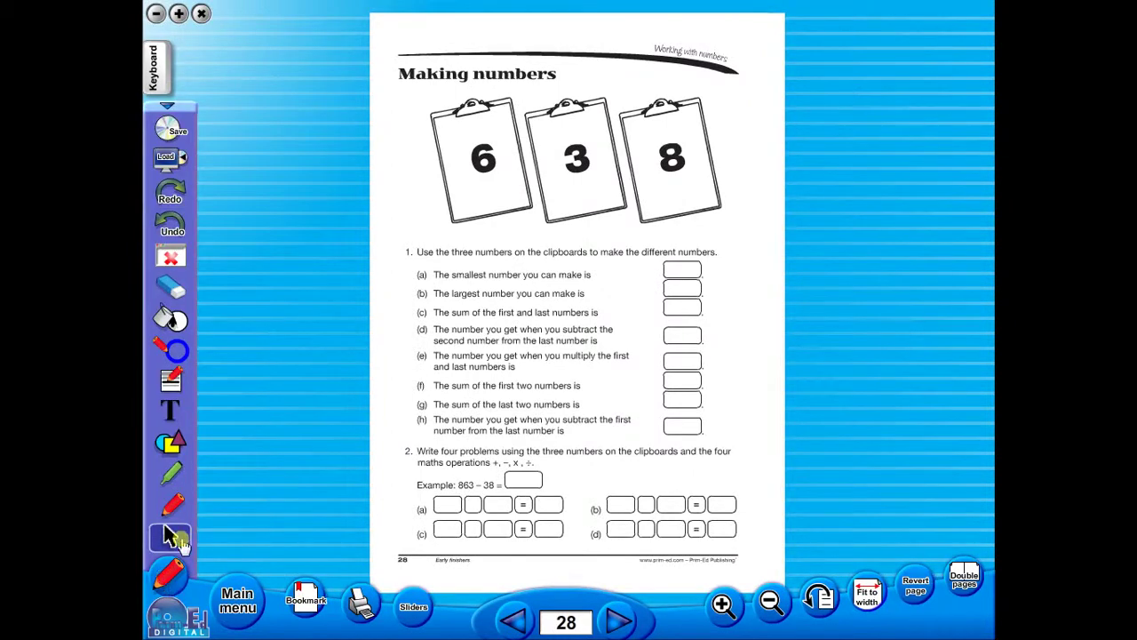
pyautogui.click(172, 504)
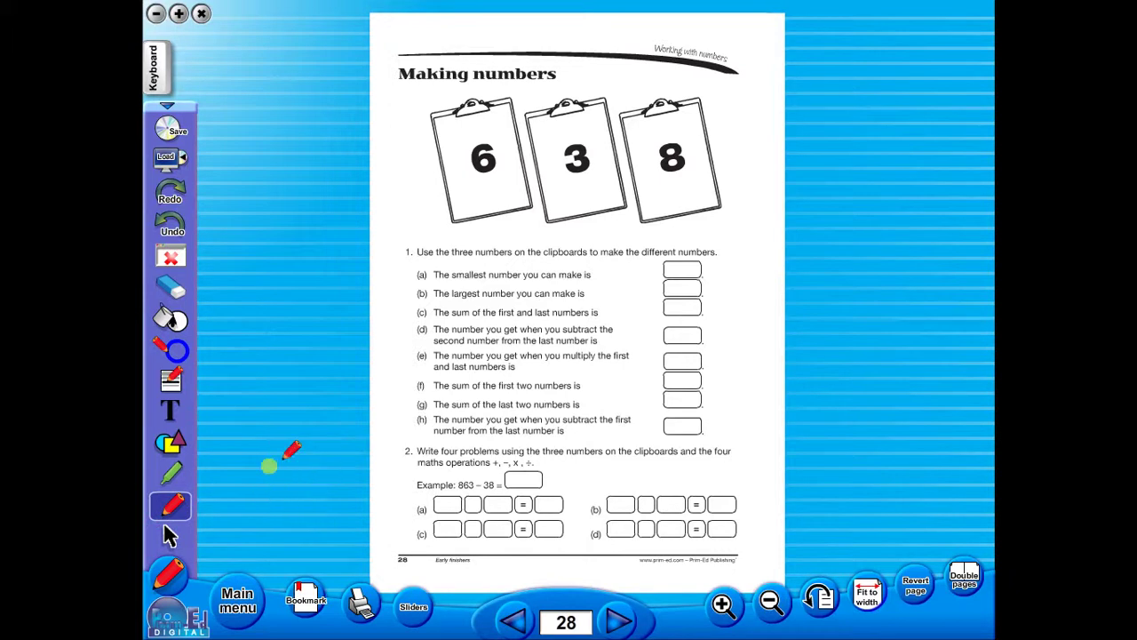
pyautogui.click(171, 477)
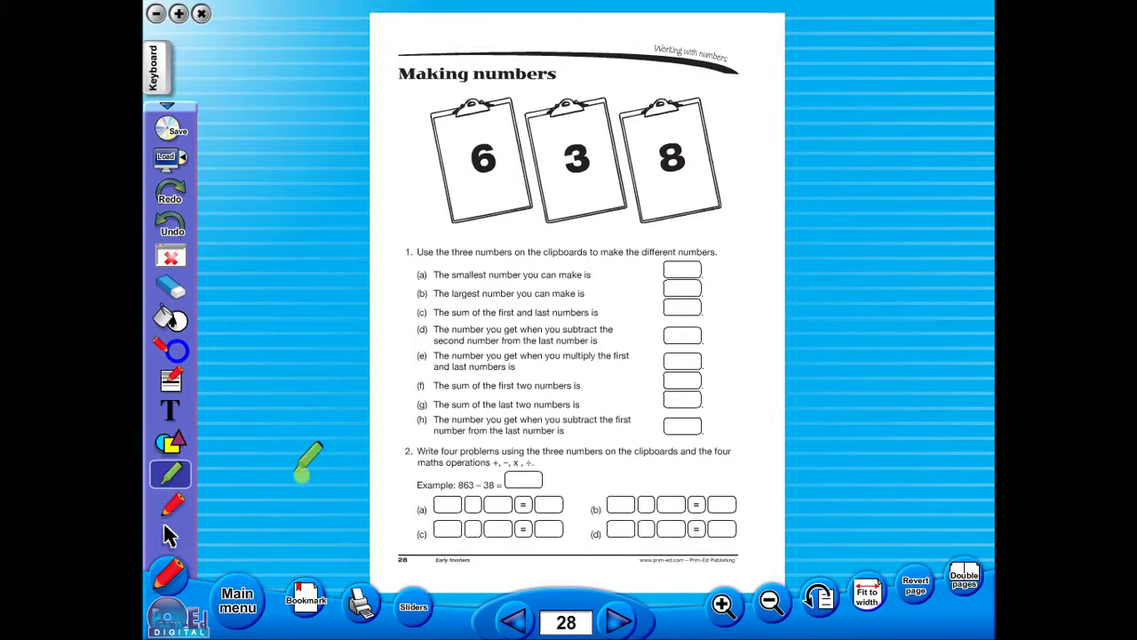
pyautogui.click(169, 449)
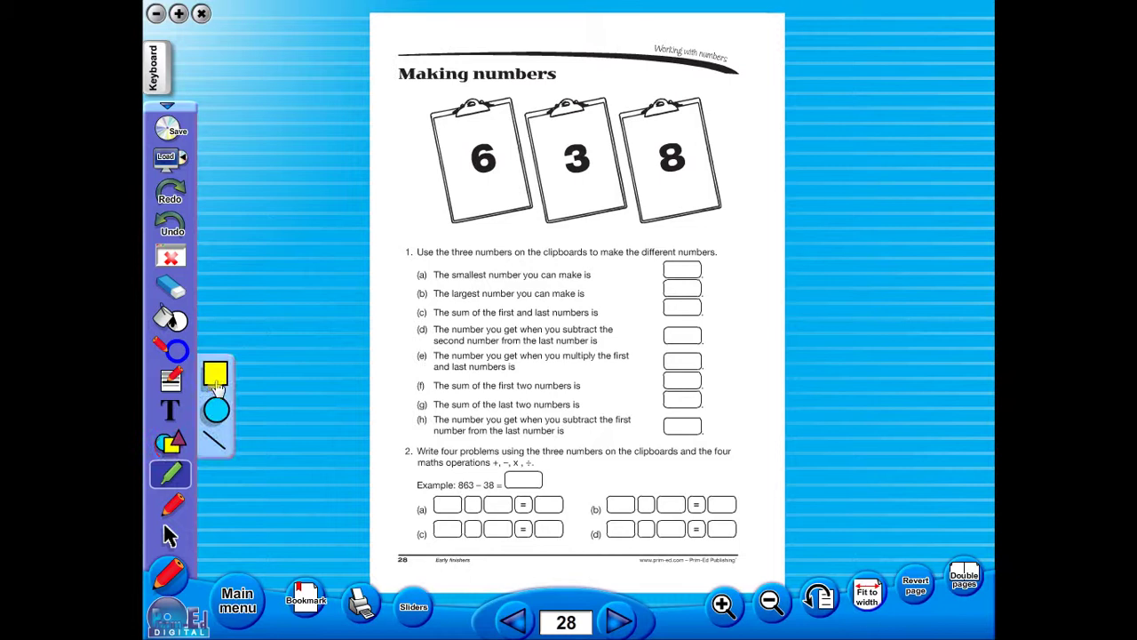
pyautogui.click(170, 410)
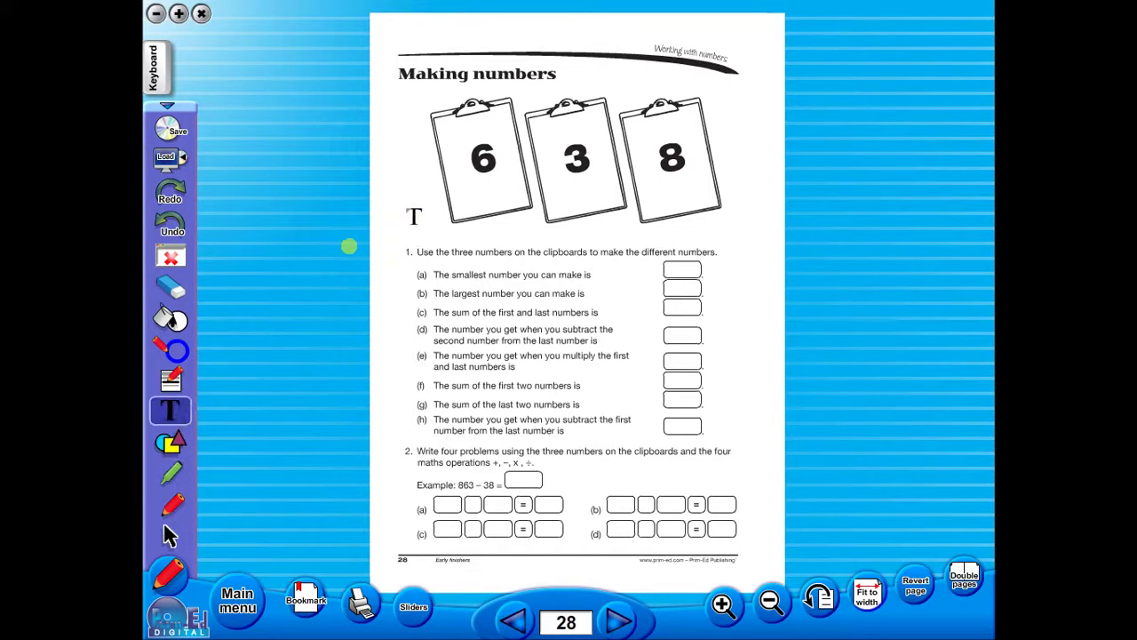
# Step: Set the drawing style to the thinnest line with a red line colour and a red fill colour
pyautogui.click(174, 378)
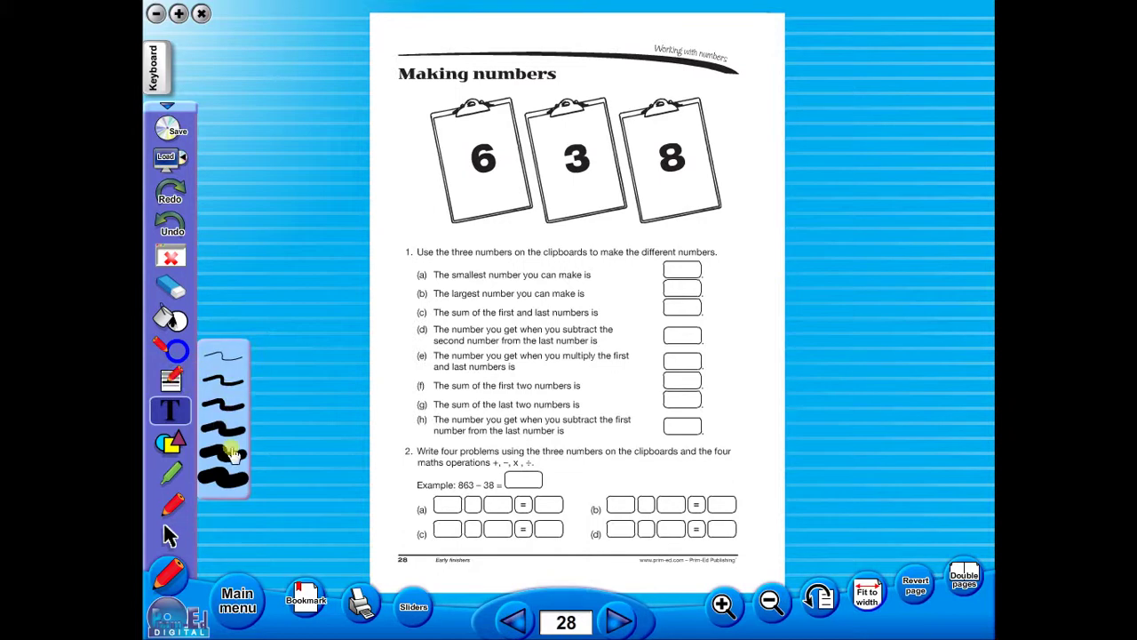
pyautogui.click(226, 360)
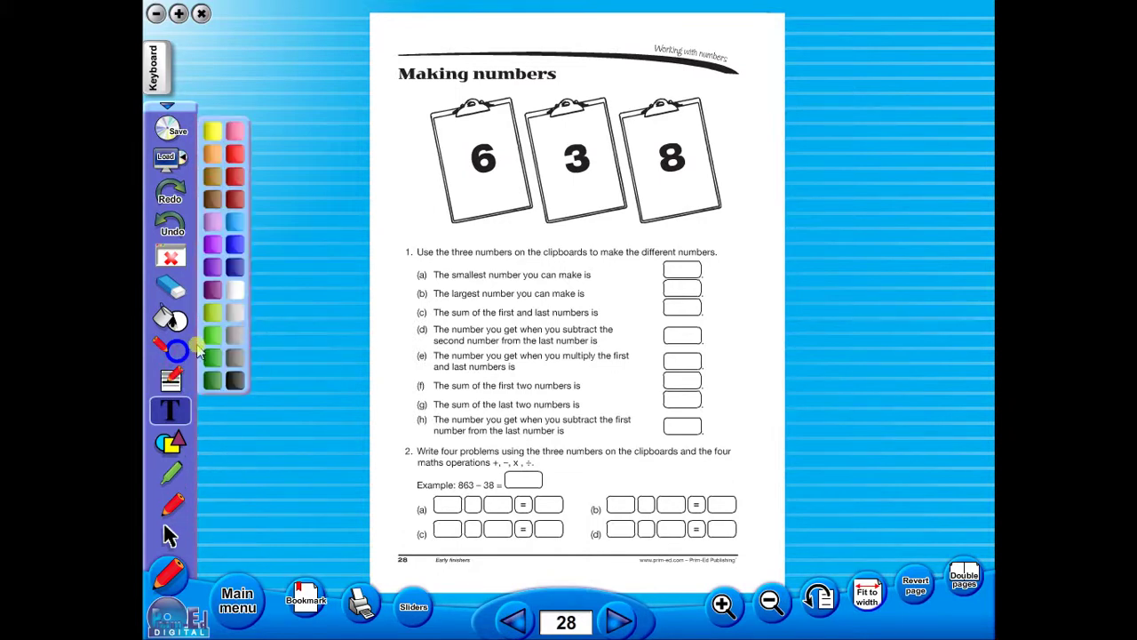
pyautogui.click(238, 167)
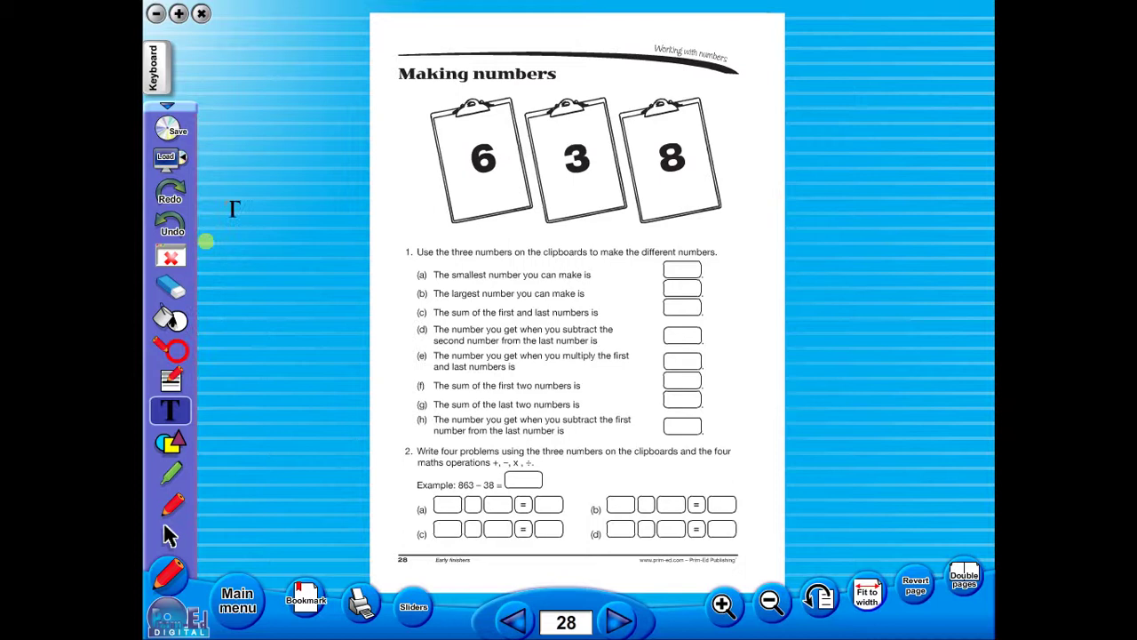
pyautogui.click(167, 315)
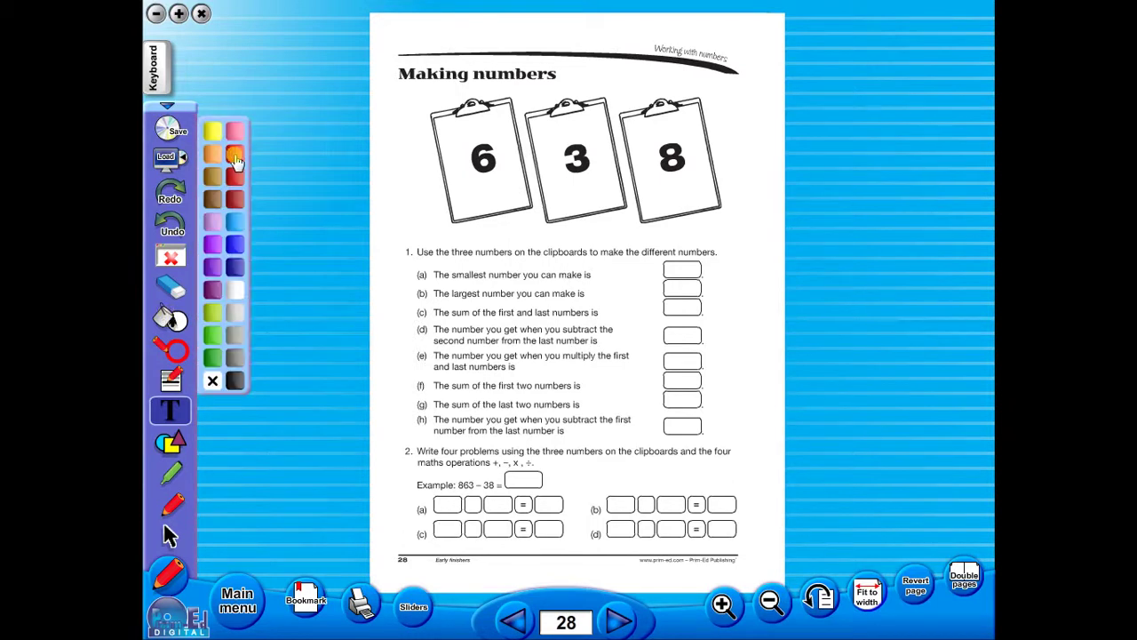
pyautogui.click(235, 156)
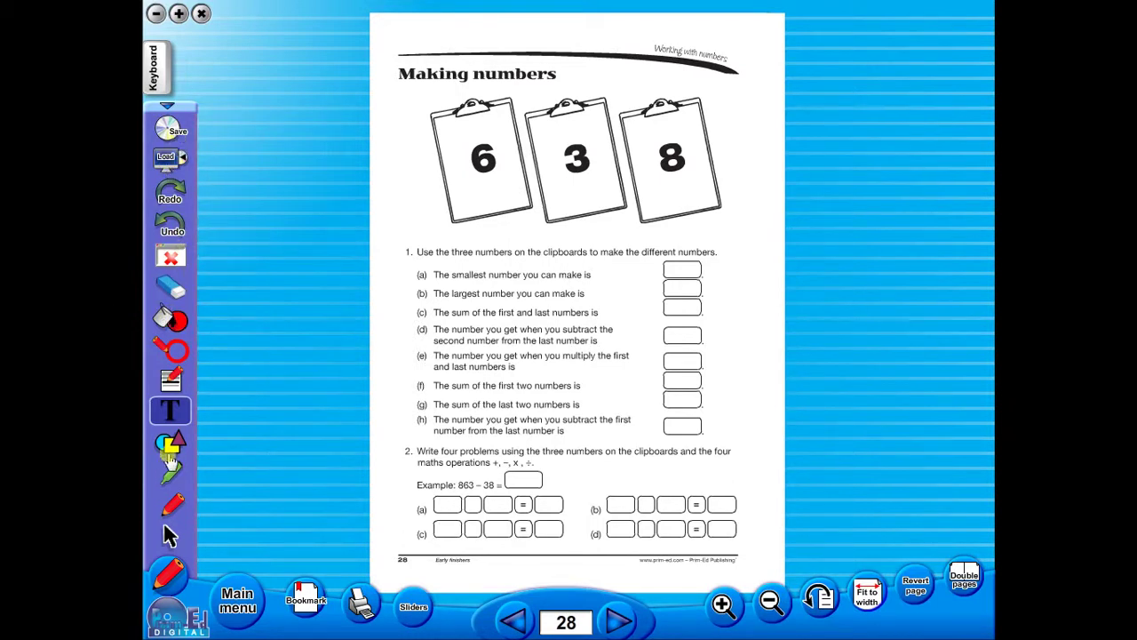
# Step: Highlight "three numbers" in question 1, and pencil underlines below "smallest", "largest" and "sum" plus a diagonal stroke across 1(d)
pyautogui.click(171, 477)
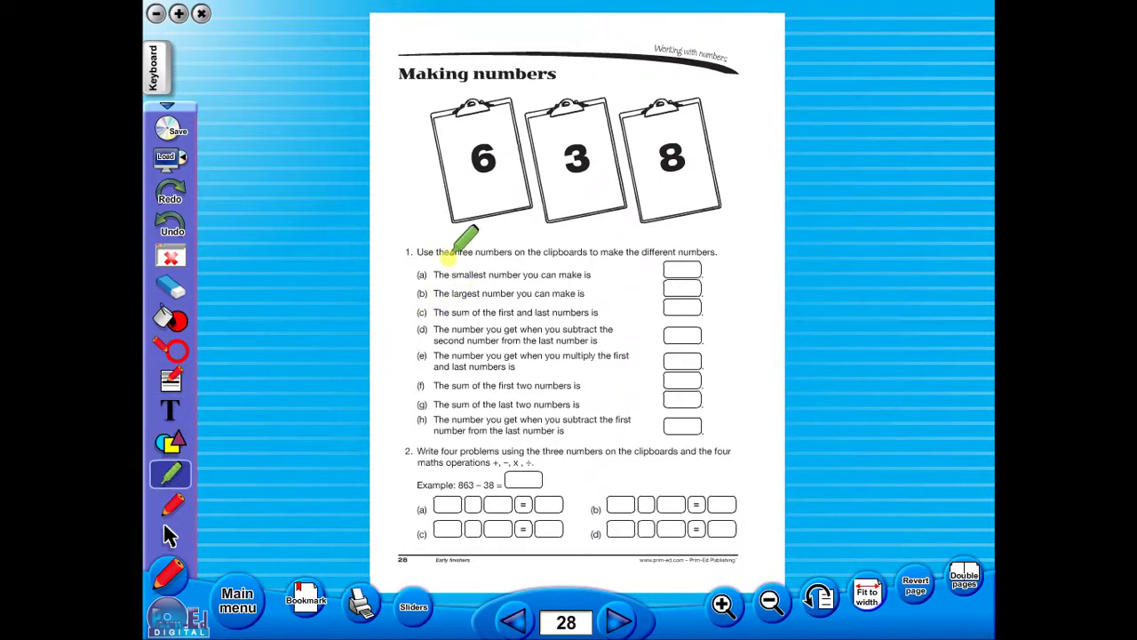
pyautogui.moveTo(449, 252); pyautogui.dragTo(513, 251)
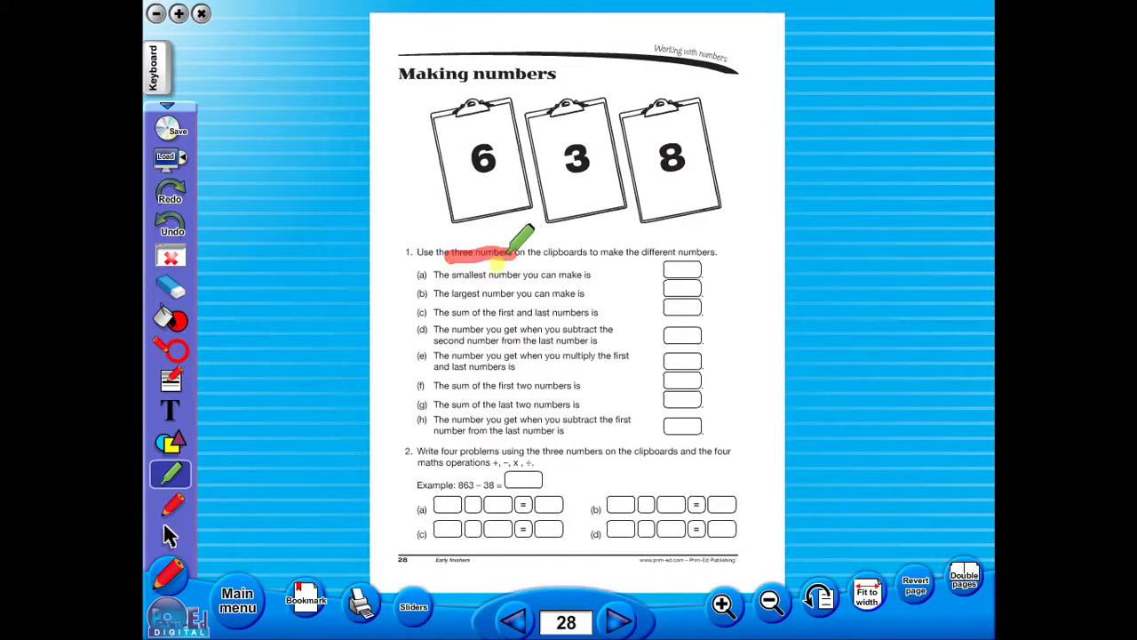
pyautogui.click(184, 499)
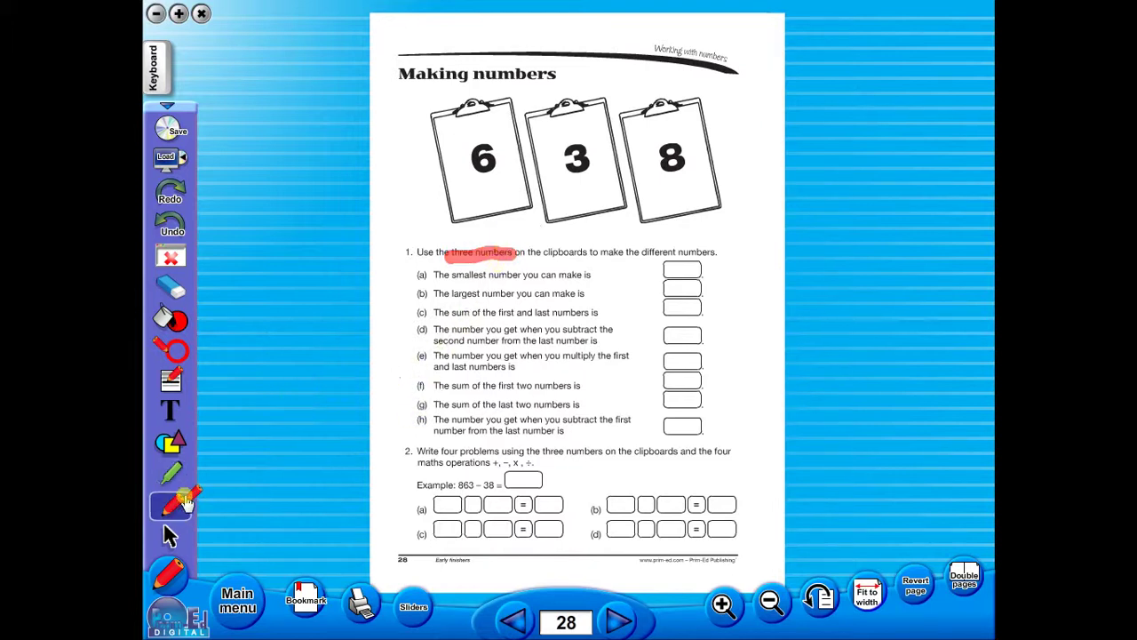
pyautogui.click(231, 358)
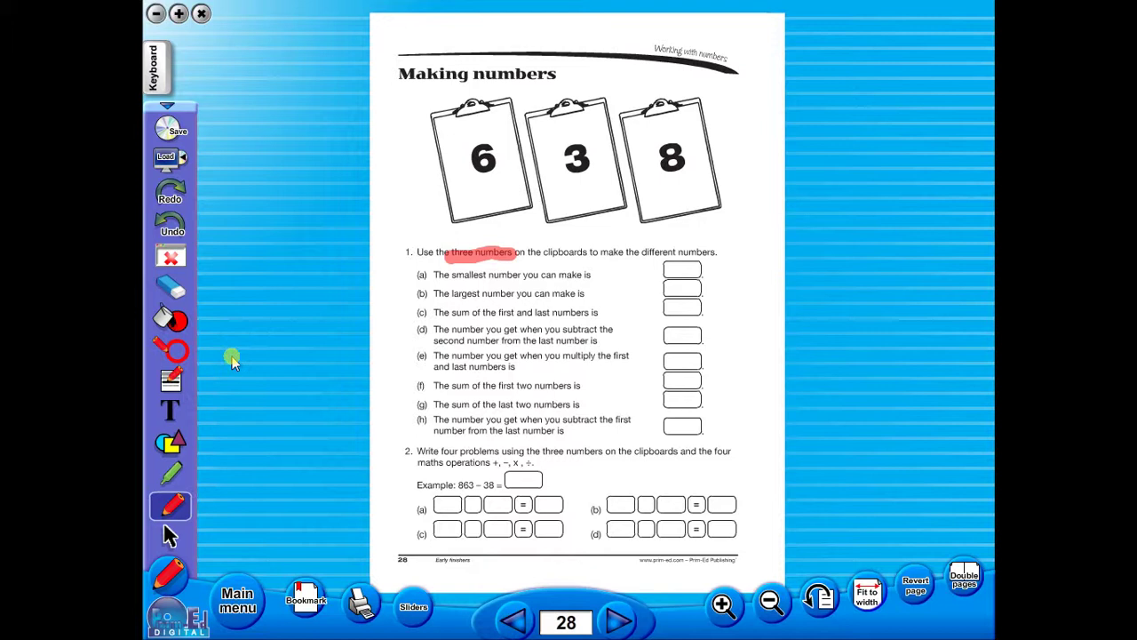
pyautogui.moveTo(452, 278)
pyautogui.mouseDown()
pyautogui.moveTo(485, 279)
pyautogui.moveTo(485, 300)
pyautogui.mouseUp()
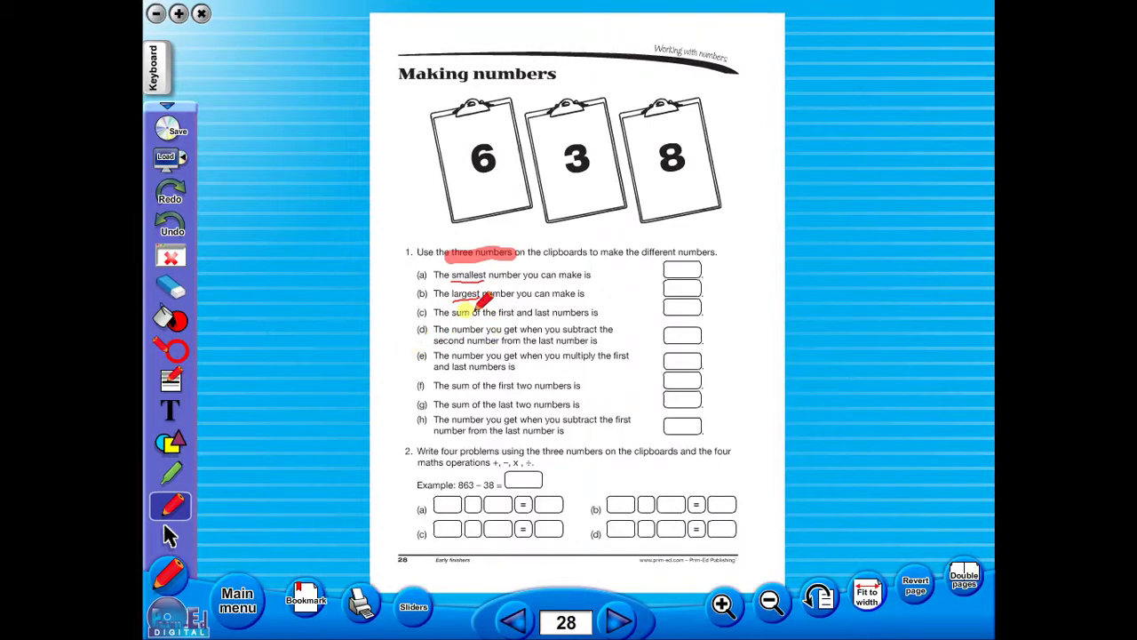
pyautogui.moveTo(451, 317); pyautogui.dragTo(481, 318)
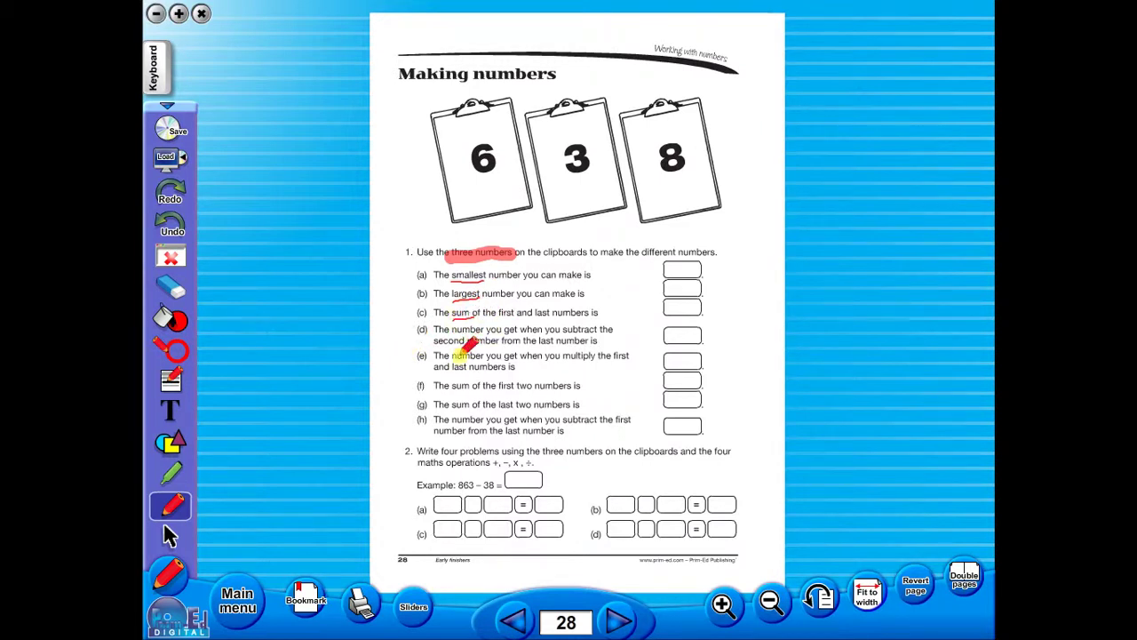
pyautogui.moveTo(462, 357); pyautogui.dragTo(508, 331)
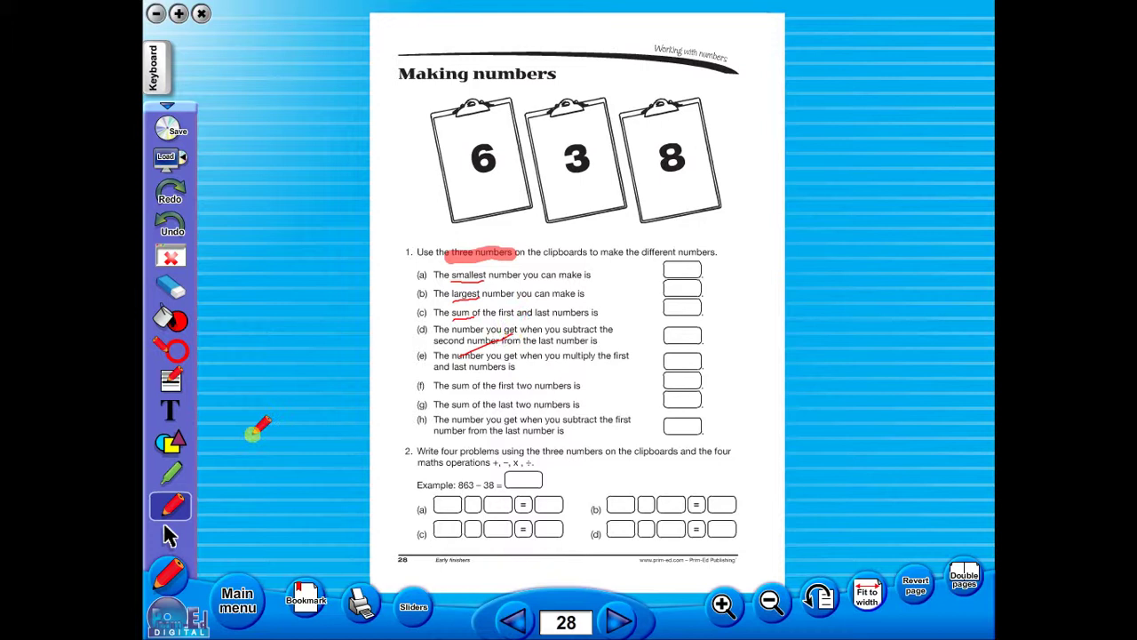
# Step: Erase the highlight and all pencil marks from the worksheet
pyautogui.click(170, 189)
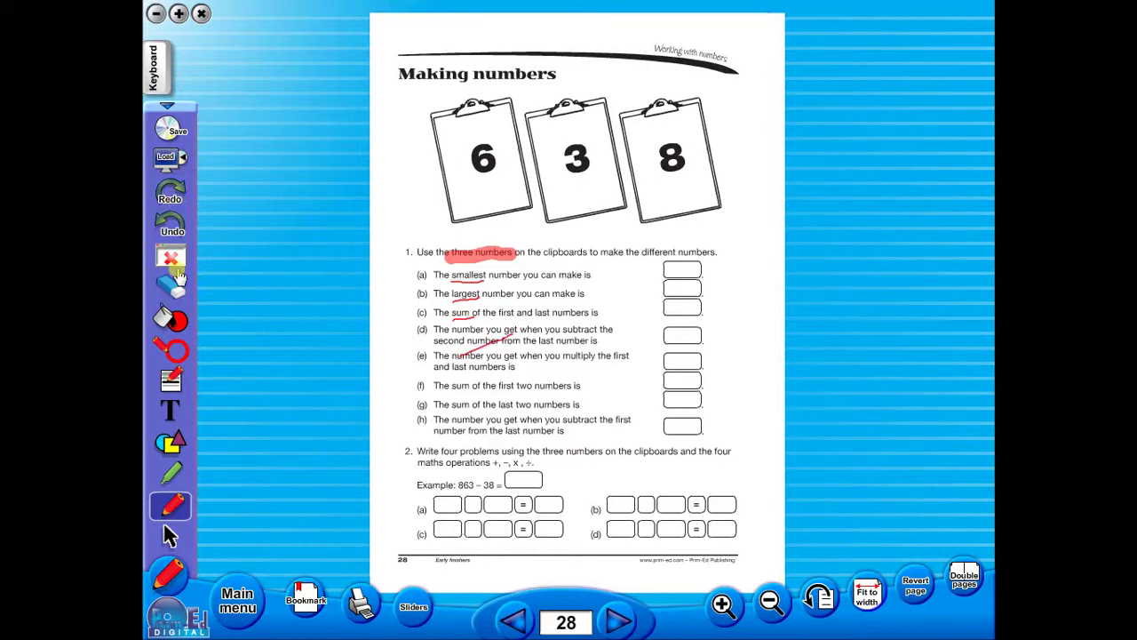
pyautogui.moveTo(423, 373)
pyautogui.mouseDown()
pyautogui.moveTo(482, 361)
pyautogui.moveTo(447, 359)
pyautogui.moveTo(483, 269)
pyautogui.moveTo(478, 326)
pyautogui.moveTo(340, 343)
pyautogui.mouseUp()
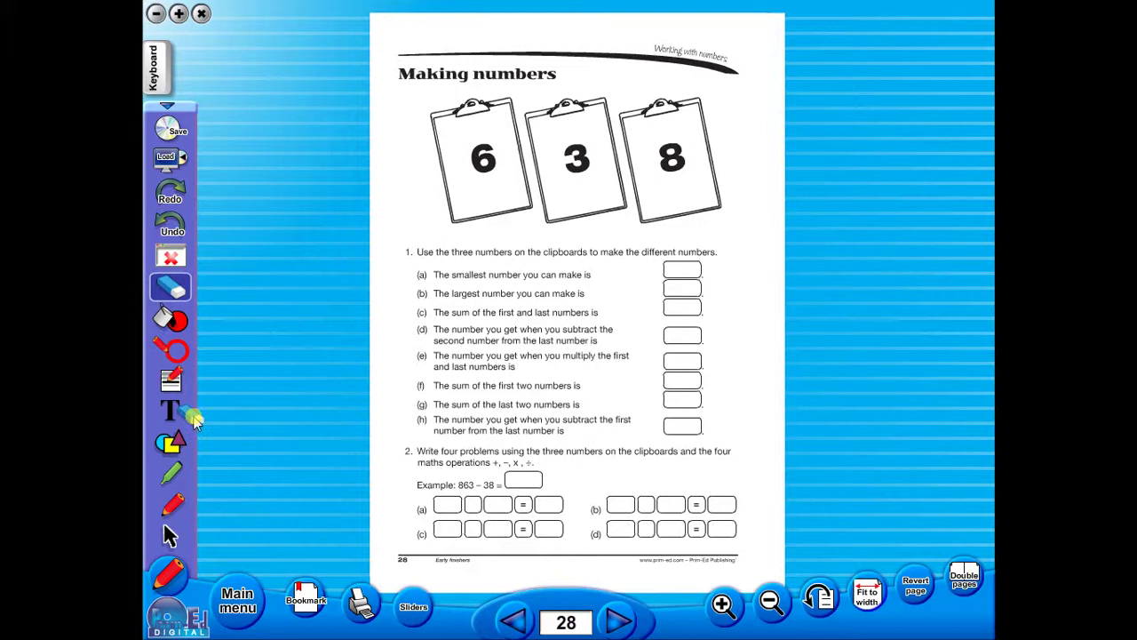
# Step: Add a text box reading "additional info" below the instructions of question 2
pyautogui.click(173, 407)
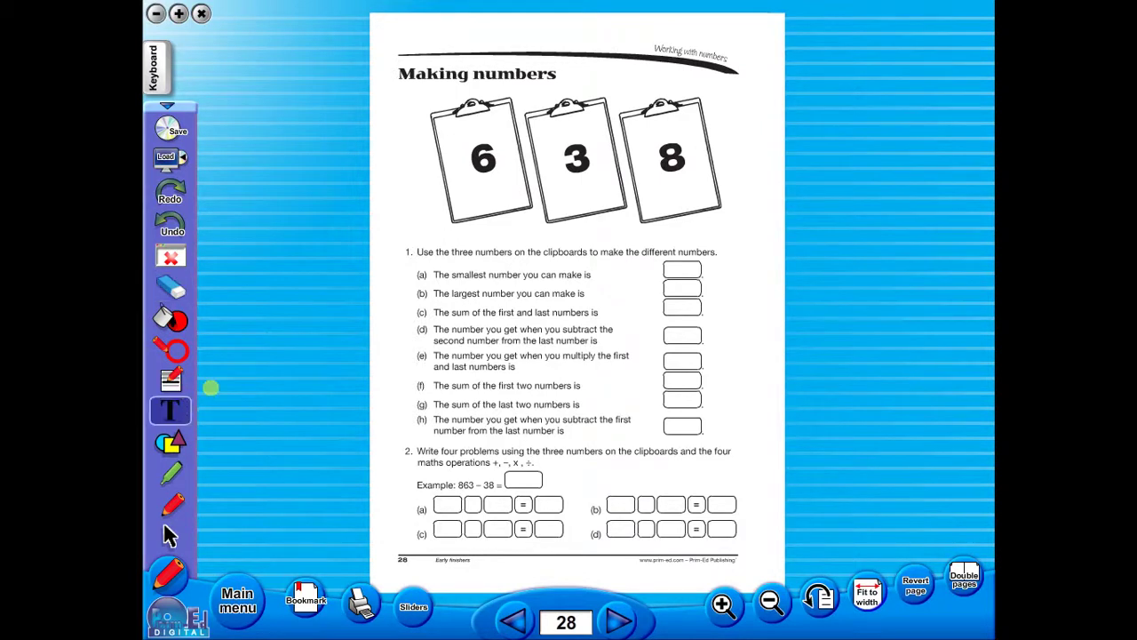
pyautogui.moveTo(566, 460); pyautogui.dragTo(693, 485)
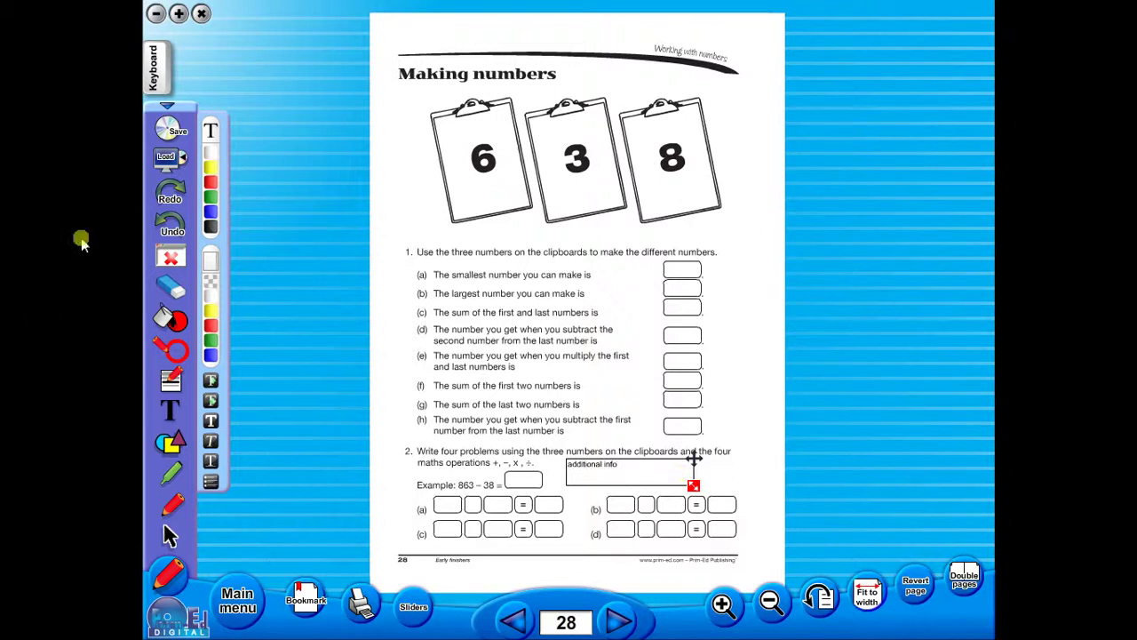
# Step: Start saving the annotated page as "worksheet" and cancel, and briefly show the on-screen keyboard
pyautogui.click(177, 134)
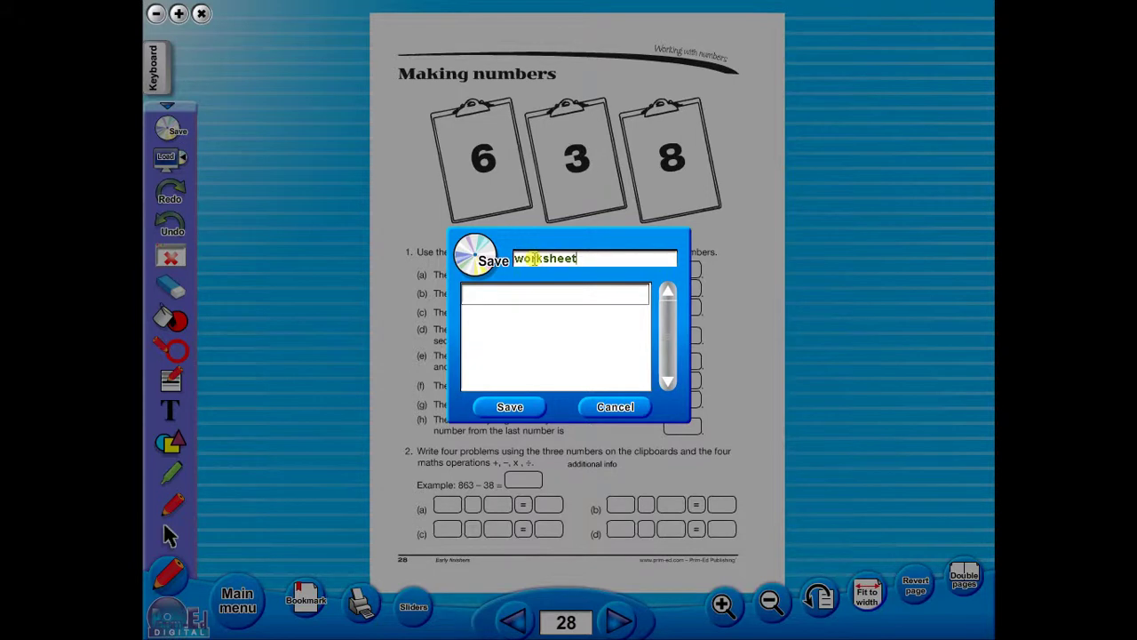
pyautogui.click(615, 406)
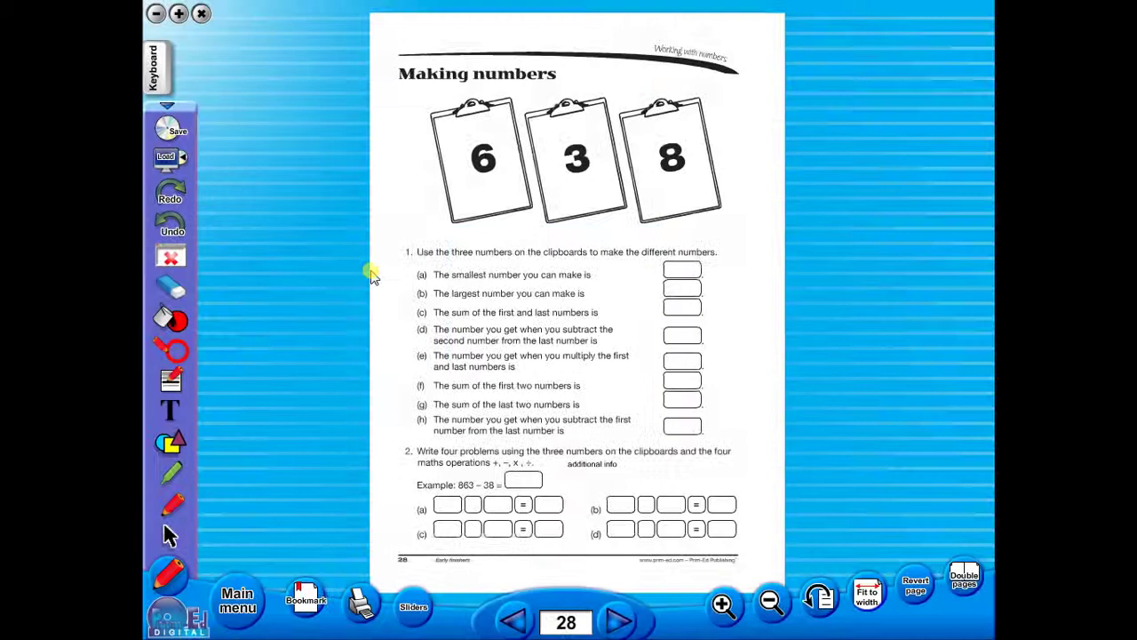
pyautogui.click(160, 59)
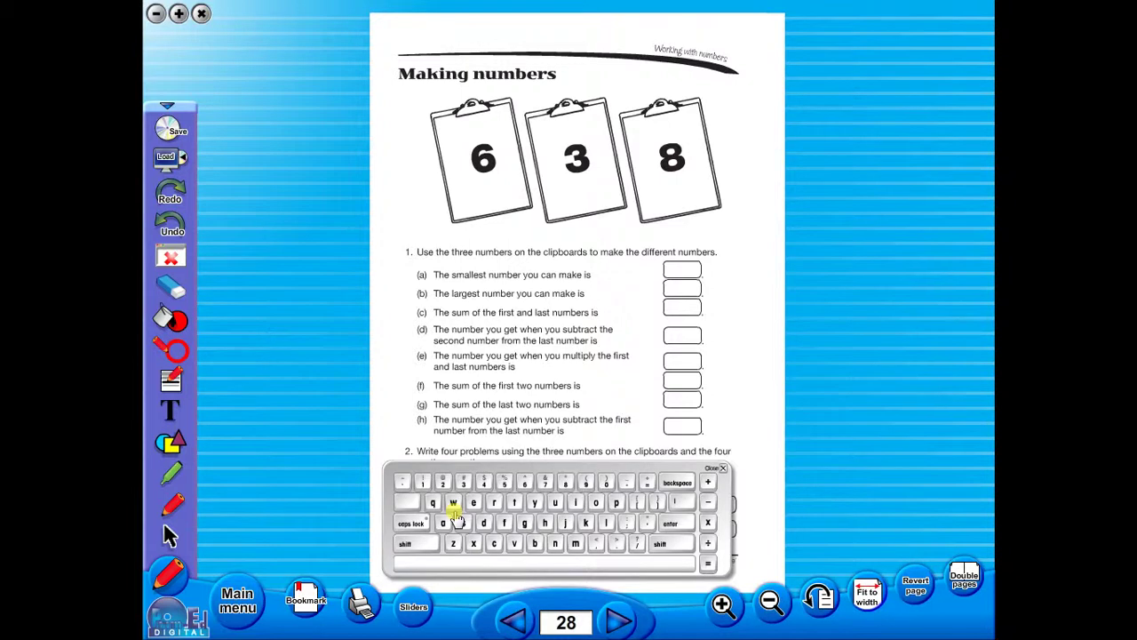
pyautogui.click(725, 468)
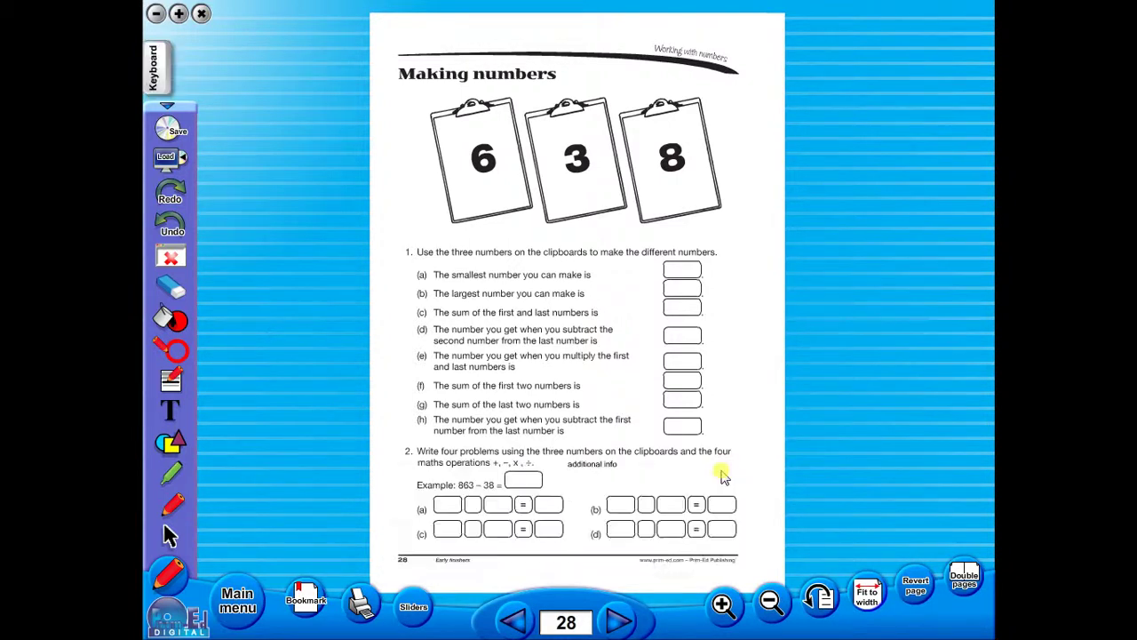
# Step: Open the Teachers Notes from the main menu, show them as double pages and zoom in on the text
pyautogui.click(254, 592)
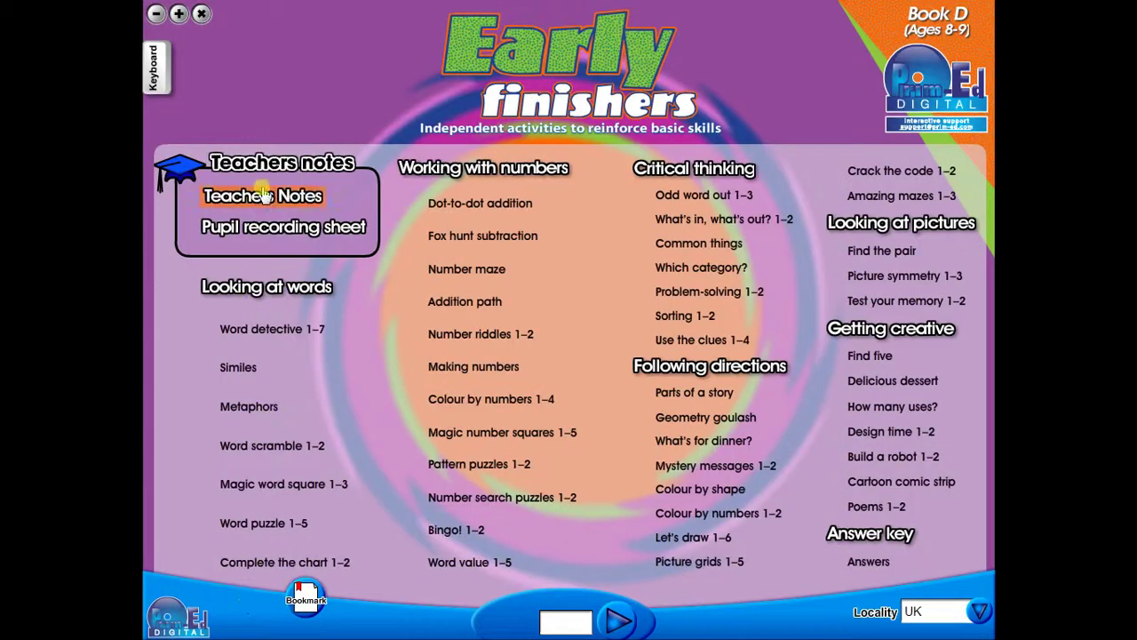
pyautogui.click(261, 192)
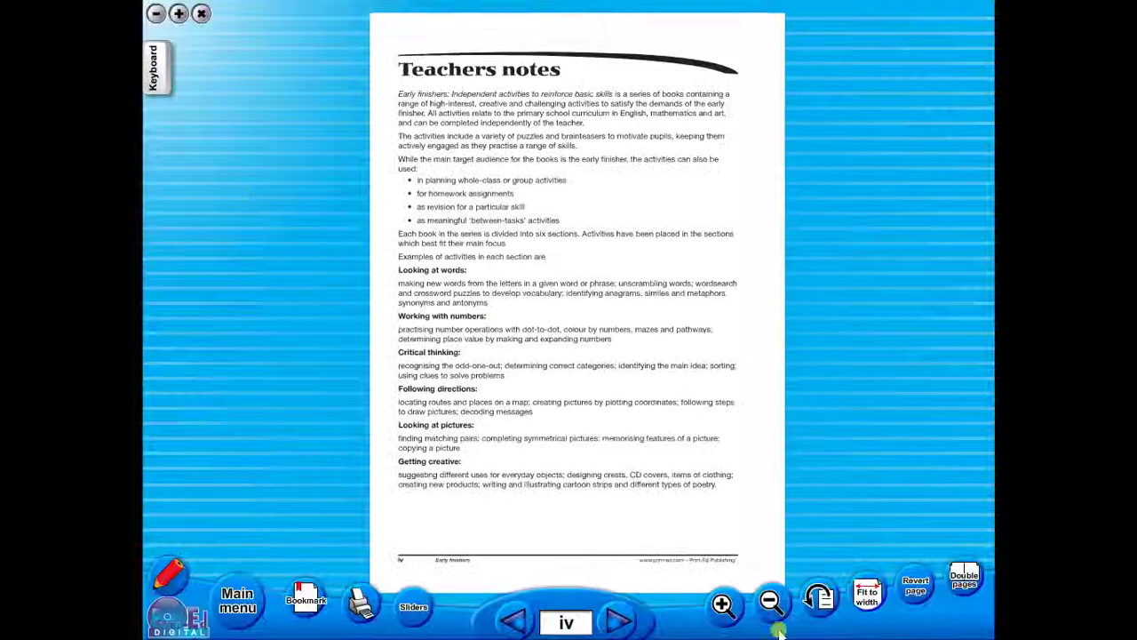
pyautogui.click(966, 578)
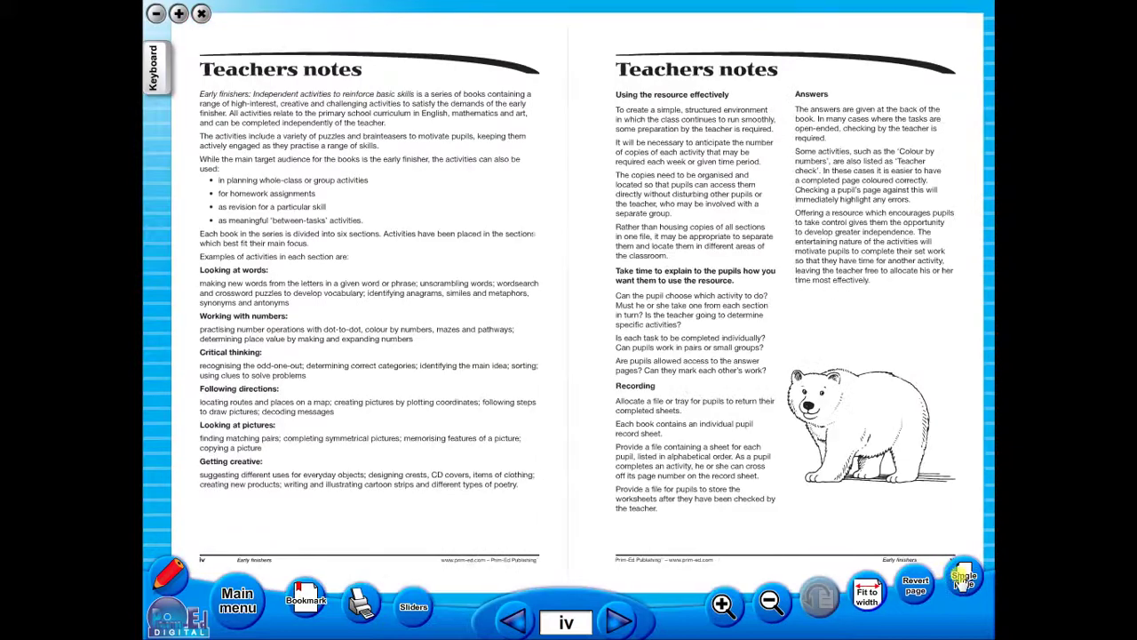
pyautogui.click(722, 605)
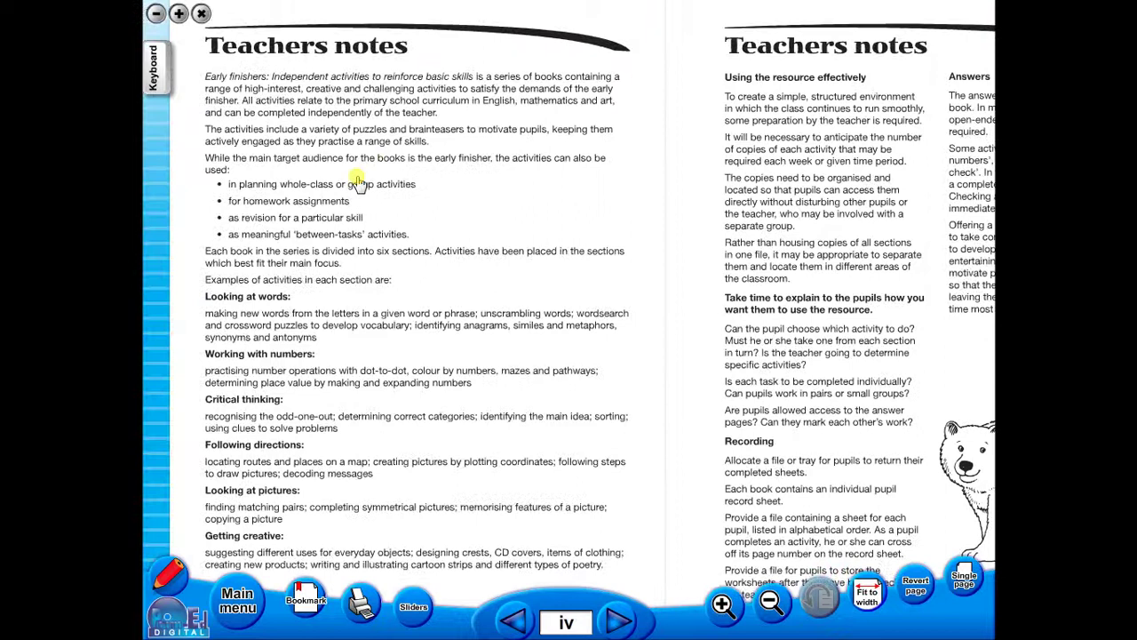
pyautogui.click(723, 602)
pyautogui.moveTo(366, 217); pyautogui.dragTo(347, 212)
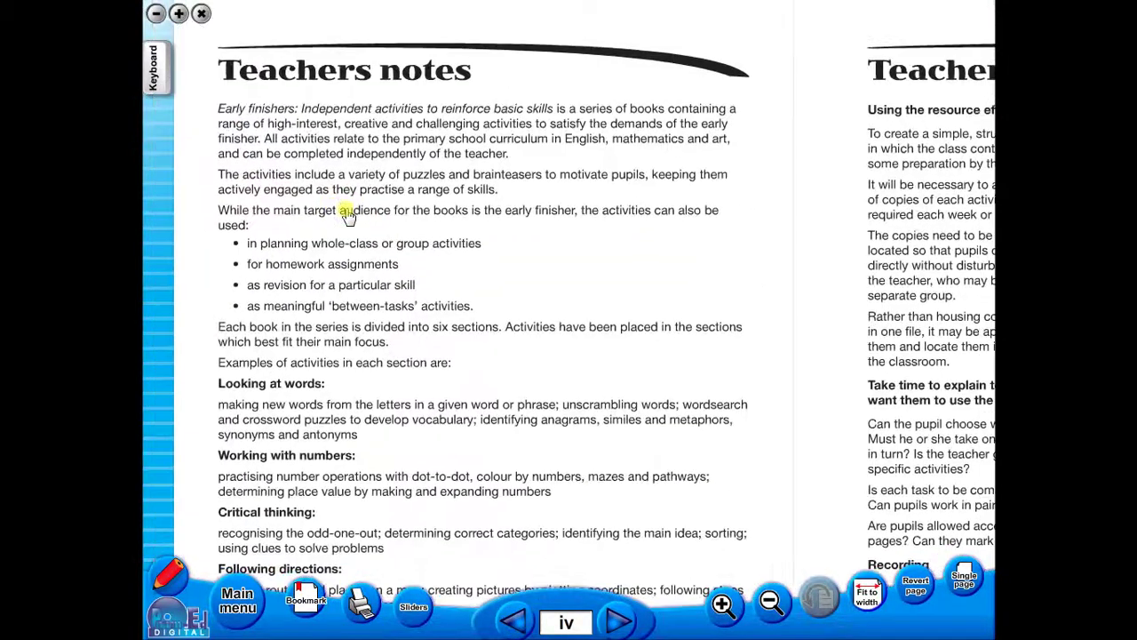
# Step: Turn forward to the pupil recording sheet on page vi and revert the zoomed spread to its default size
pyautogui.click(613, 610)
pyautogui.moveTo(513, 435); pyautogui.dragTo(500, 414)
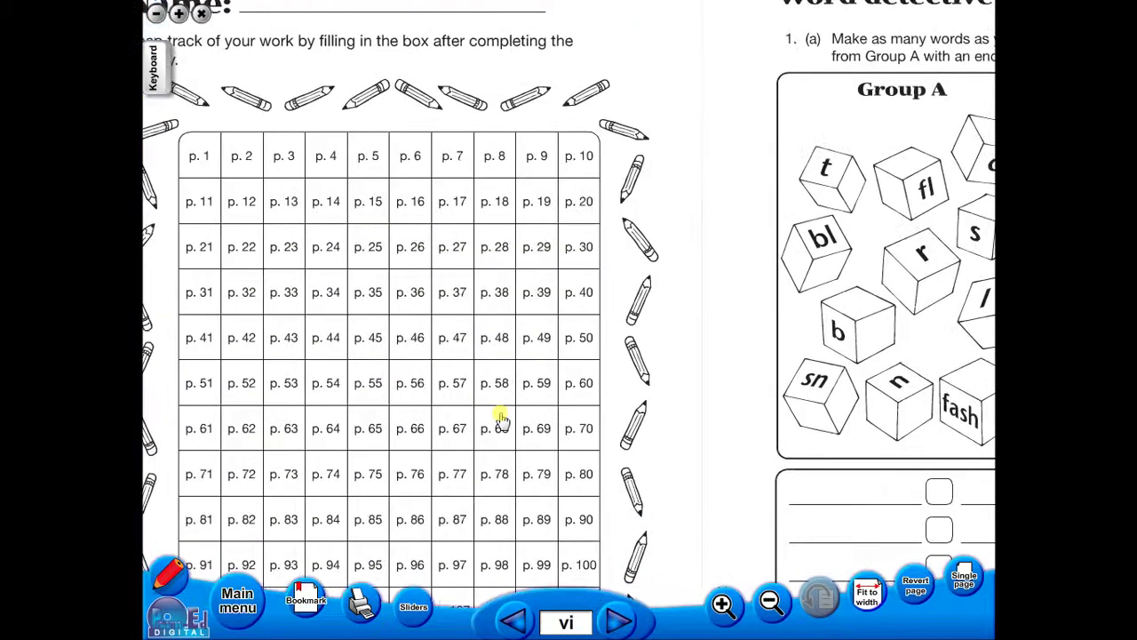
pyautogui.click(783, 602)
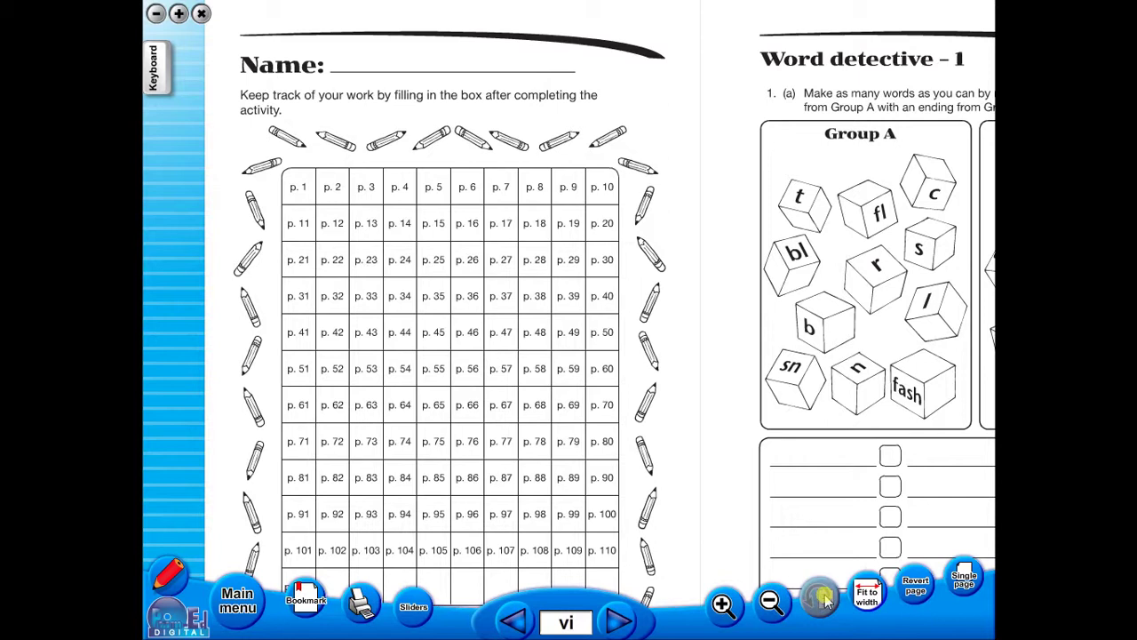
pyautogui.click(908, 586)
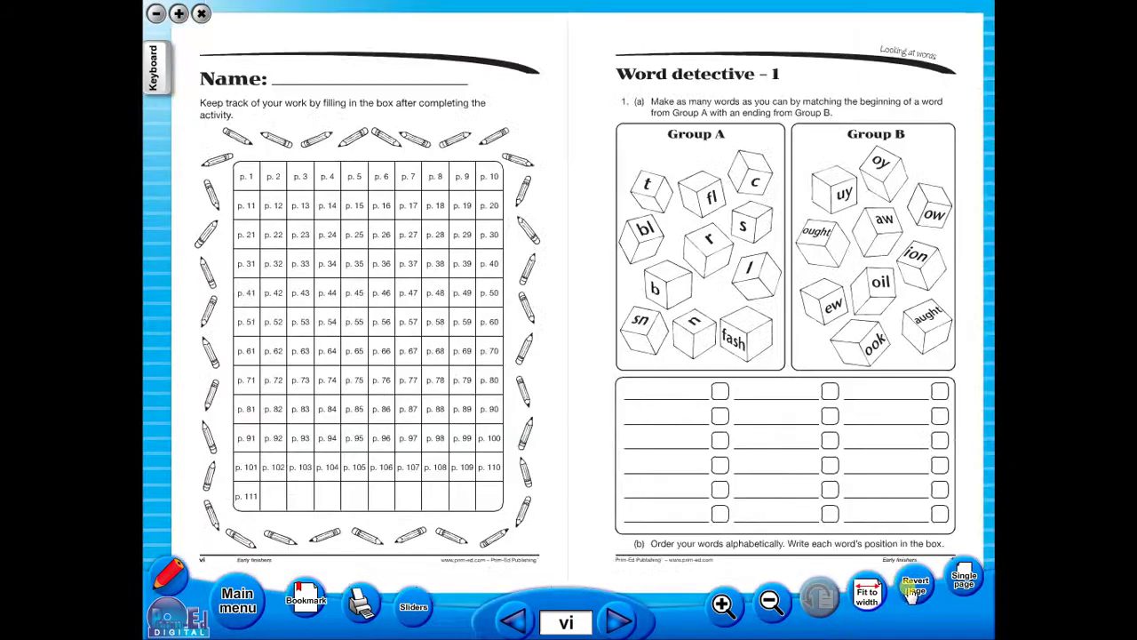
# Step: Open the Answers from the main menu, browse forward to page 116 and return to the main menu
pyautogui.click(248, 609)
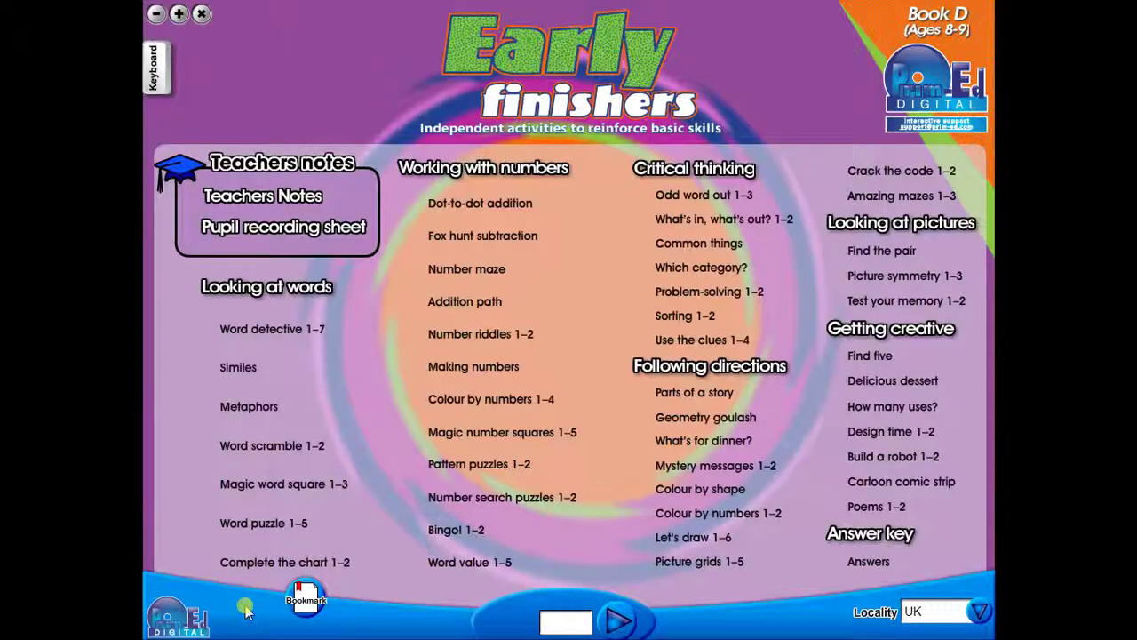
pyautogui.click(878, 574)
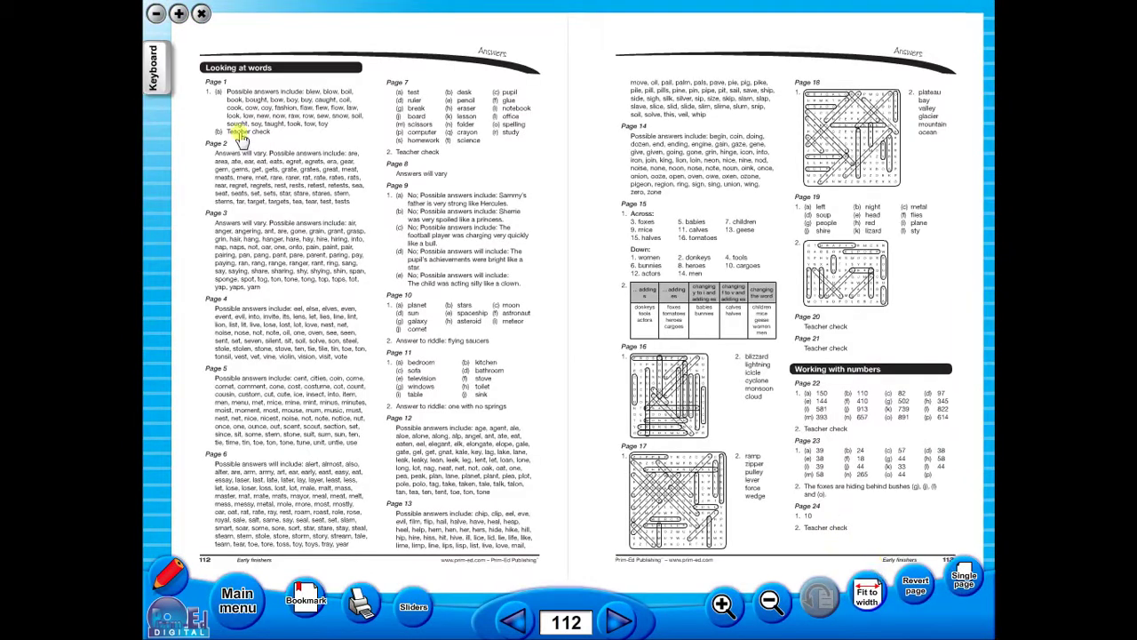
pyautogui.click(627, 622)
pyautogui.click(627, 619)
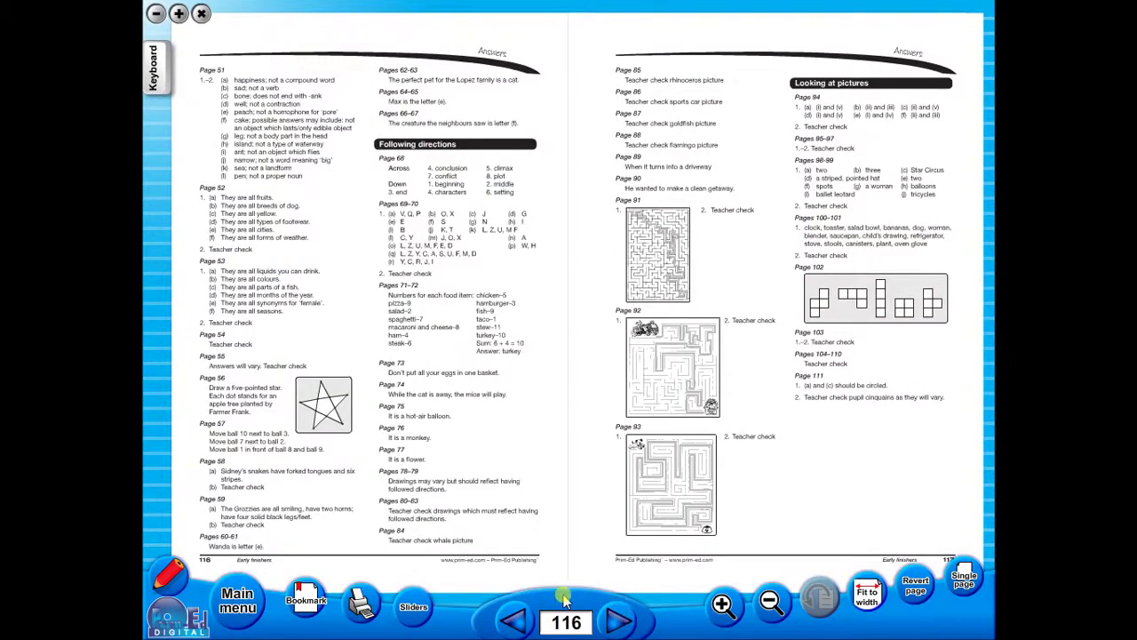
pyautogui.click(238, 600)
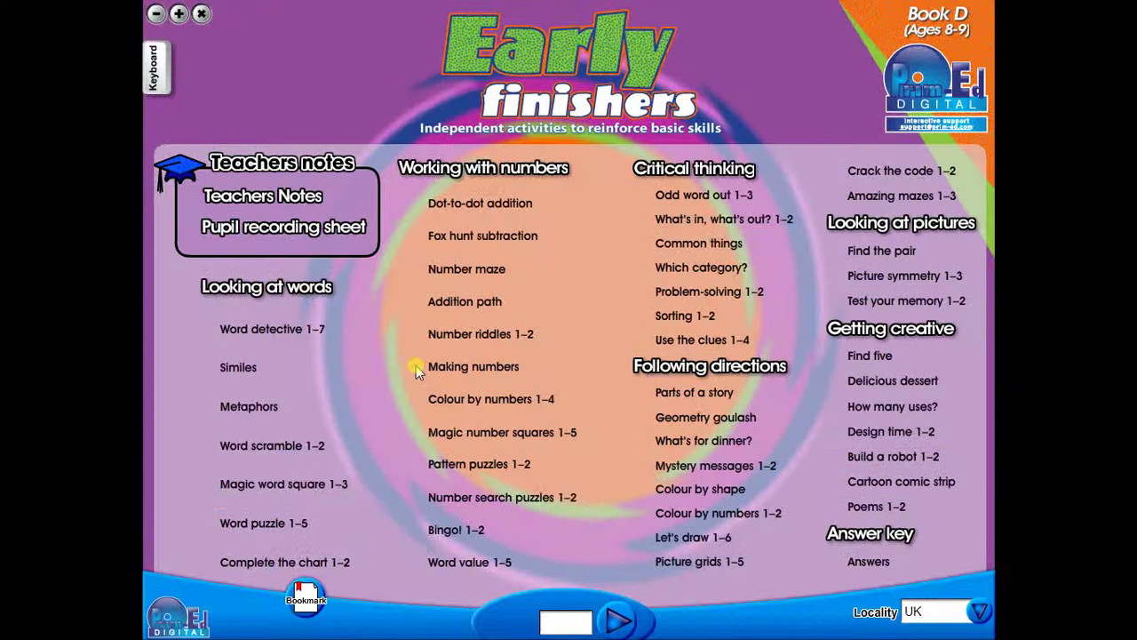